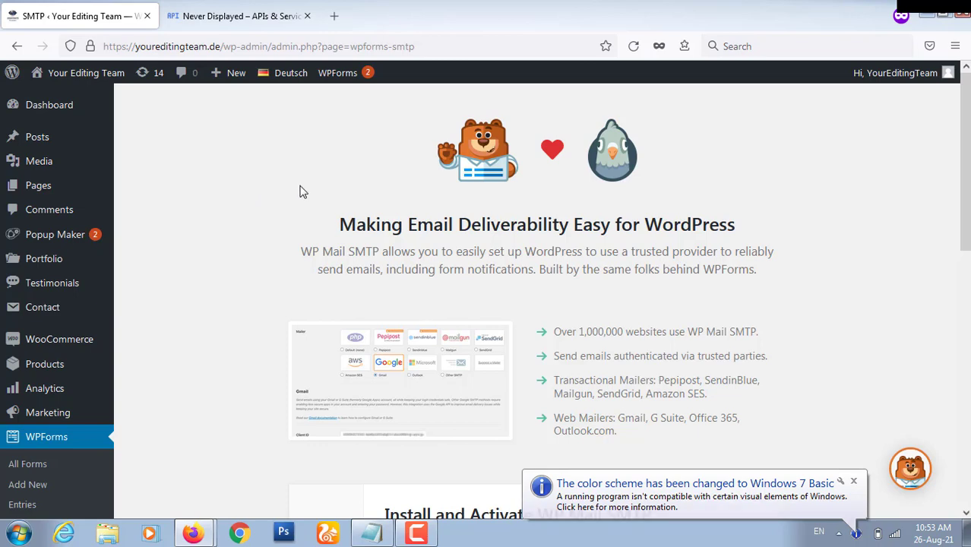
- Install and activate the WP Mail SMTP plugin from the WPForms SMTP page
scroll(300, 191, down, 2)
scroll(301, 194, down, 4)
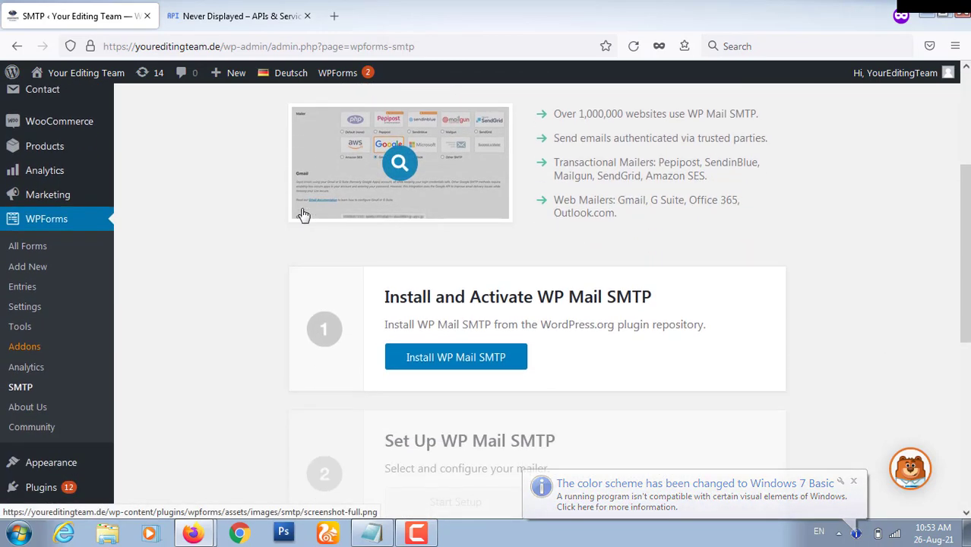
click(460, 366)
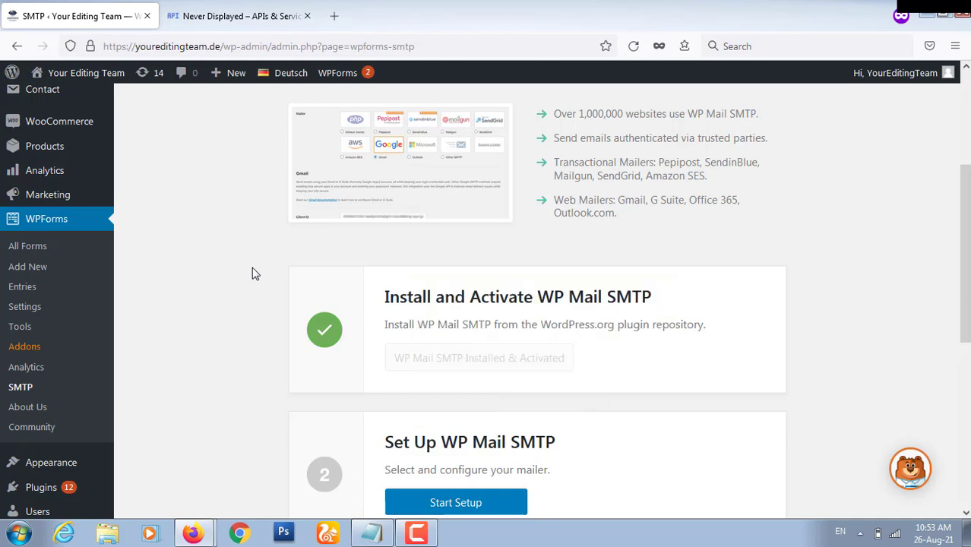
- Start the WP Mail SMTP setup to open the plugin's general settings
scroll(255, 274, down, 2)
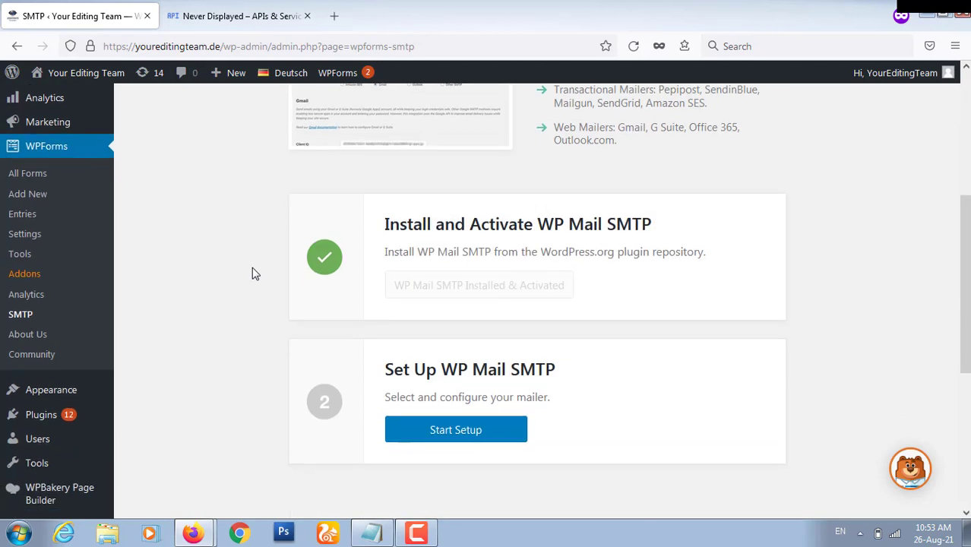
click(448, 439)
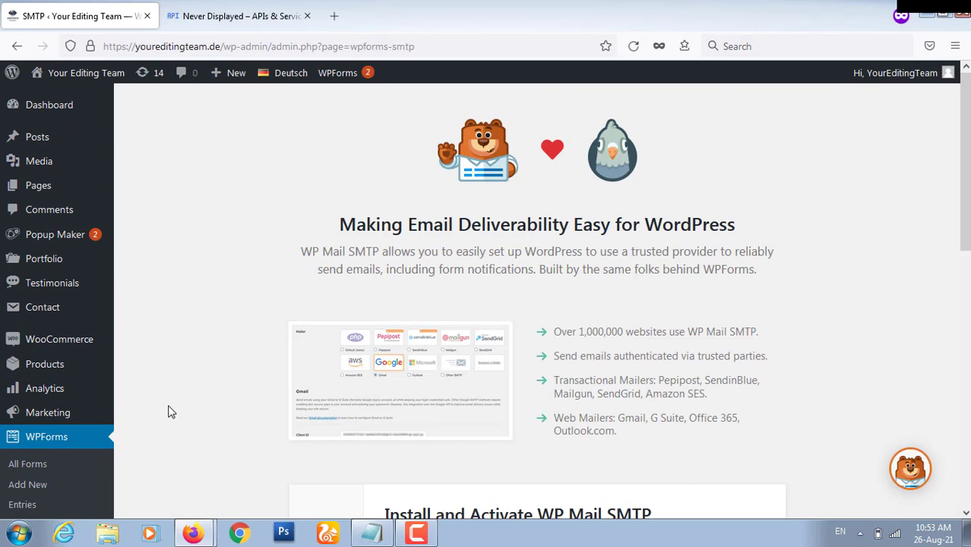
scroll(203, 273, down, 4)
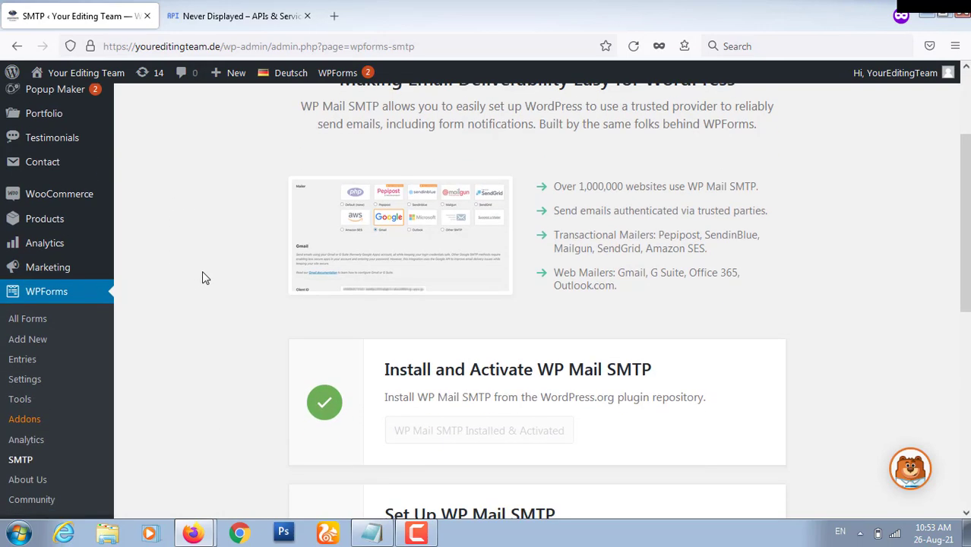
scroll(202, 278, down, 2)
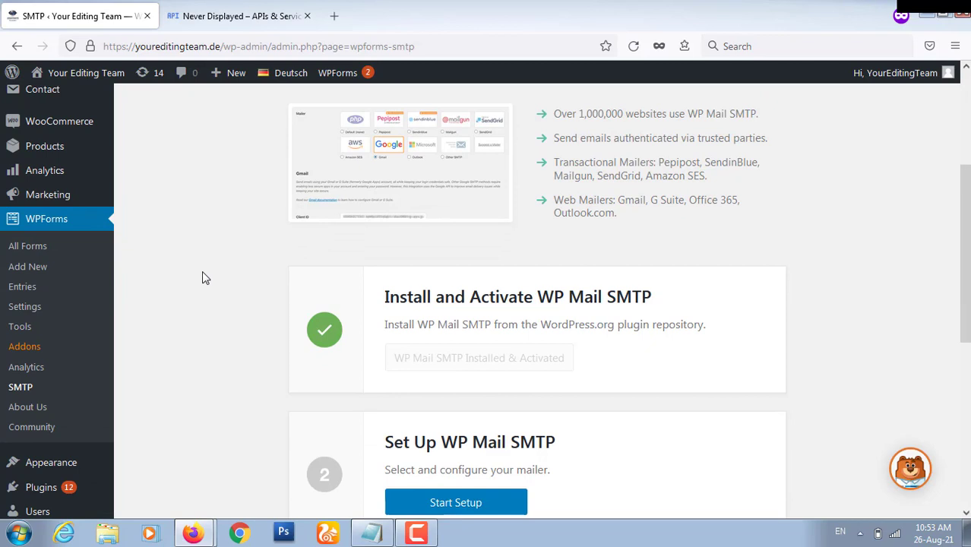
scroll(202, 279, down, 2)
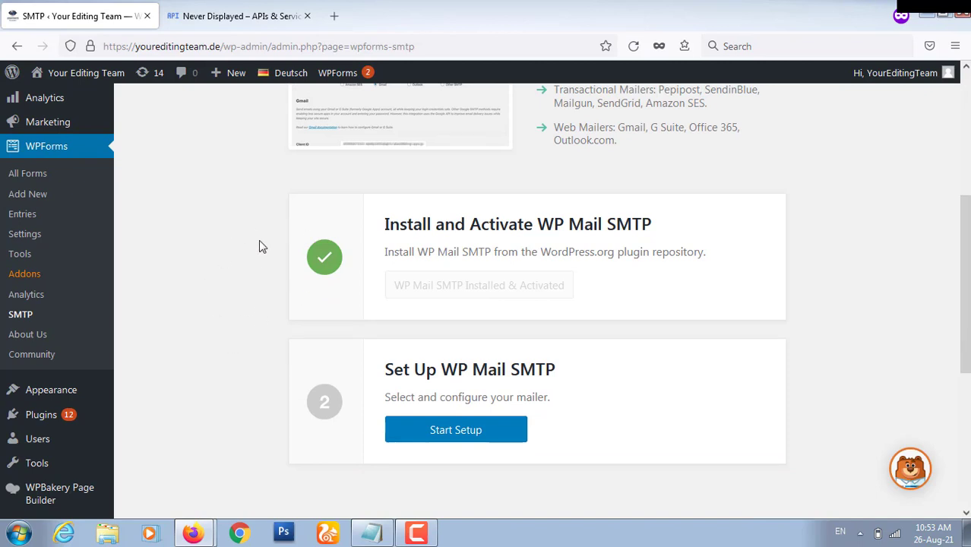
mouse_move(65, 414)
click(446, 439)
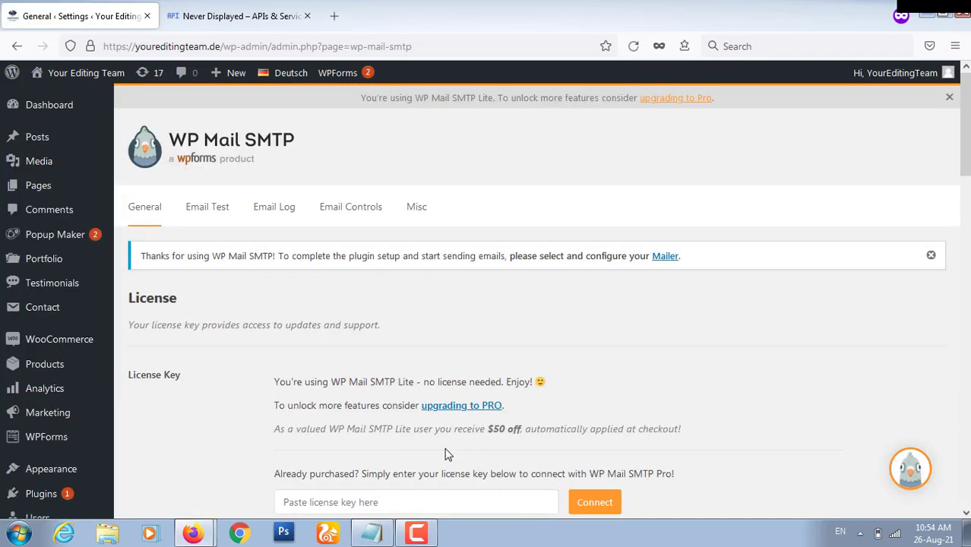
- Choose Gmail as the mailer in the WP Mail SMTP general settings
scroll(328, 329, down, 4)
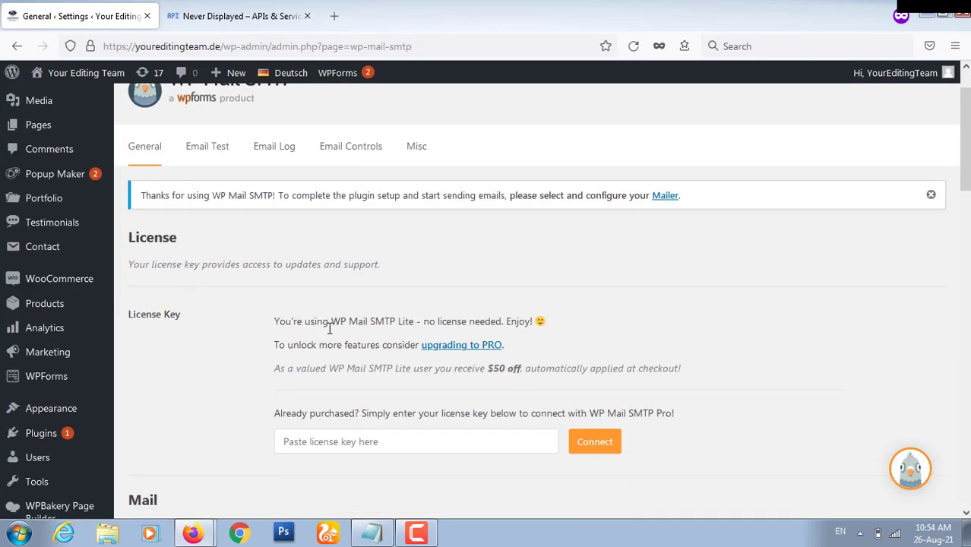
scroll(329, 328, down, 4)
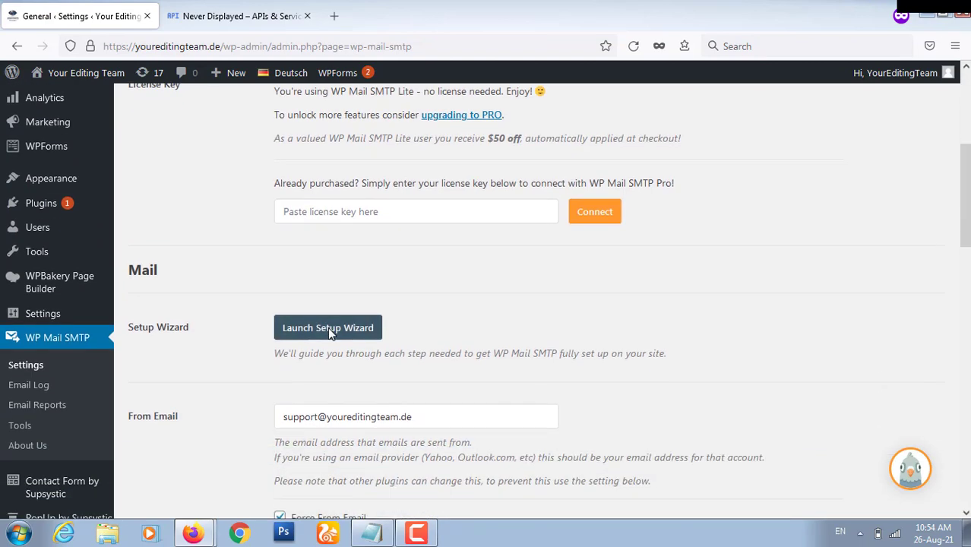
scroll(403, 255, down, 7)
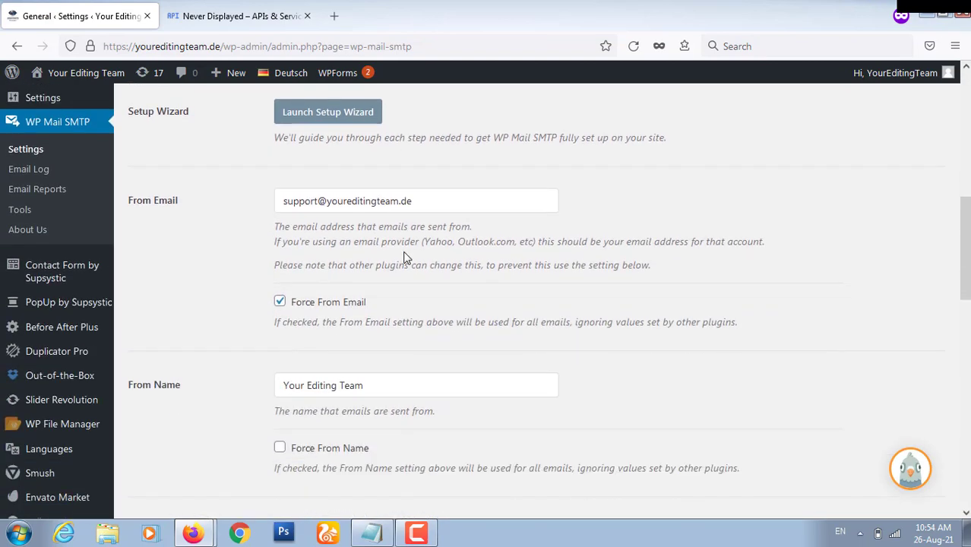
scroll(405, 252, up, 3)
scroll(403, 256, down, 8)
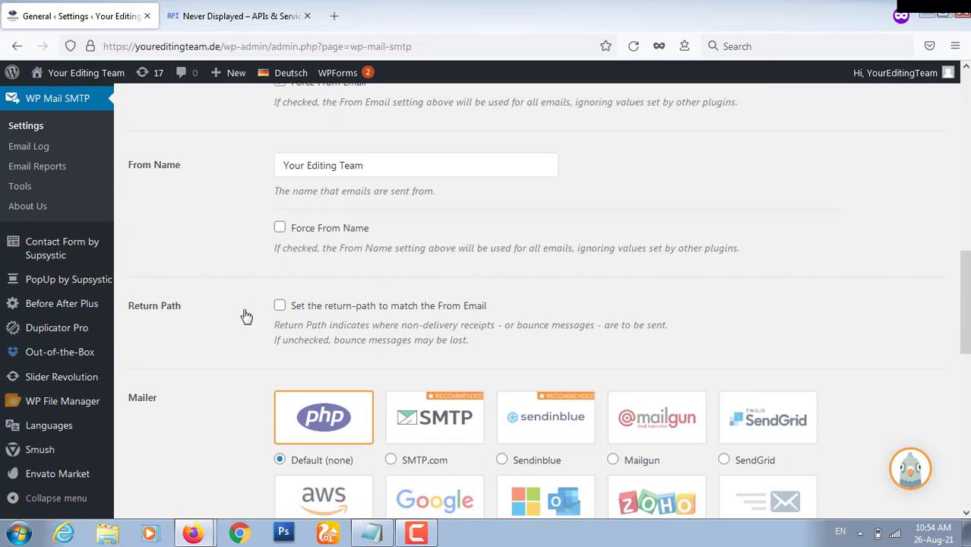
scroll(245, 317, down, 4)
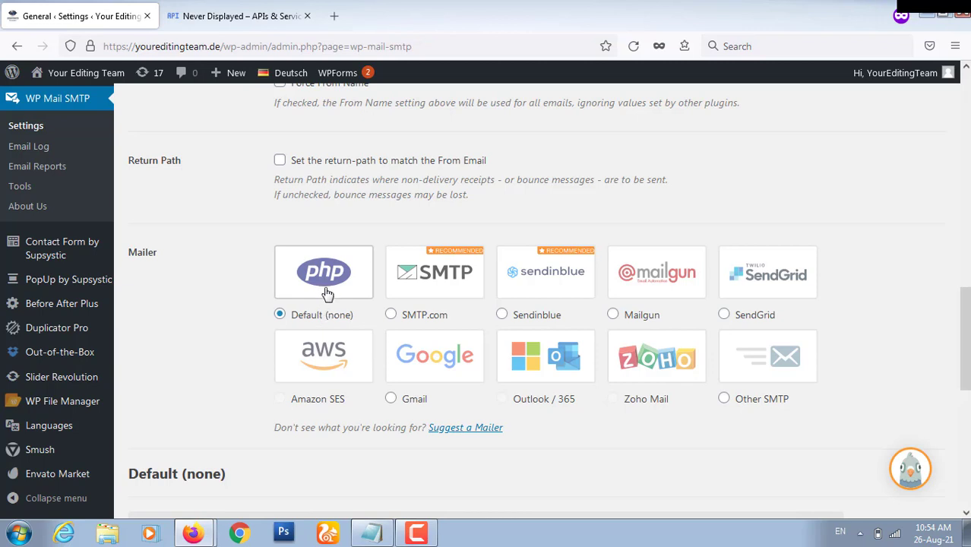
click(392, 400)
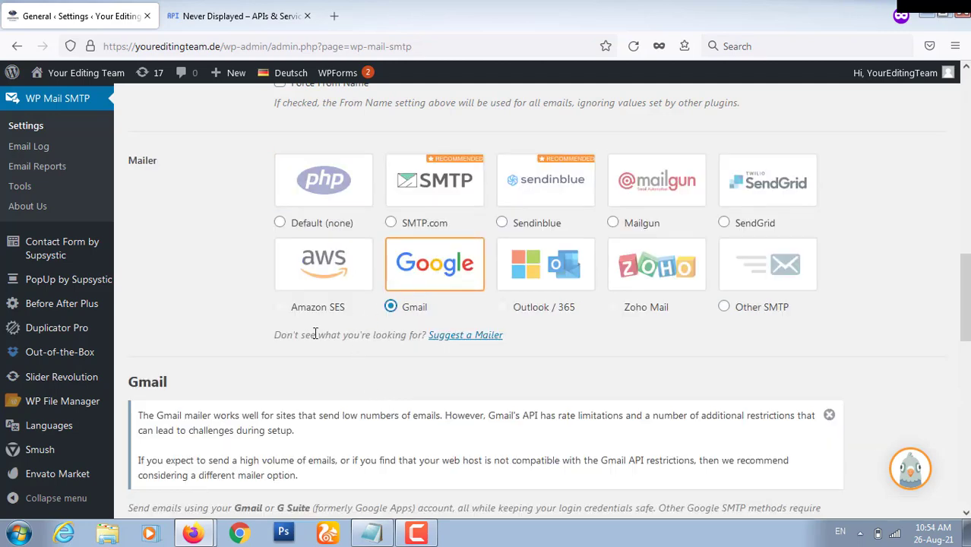
- Review the license, From Email, From Name and mailer settings, plus the Gmail section's Client ID, Client Secret and redirect URI fields
scroll(314, 334, up, 10)
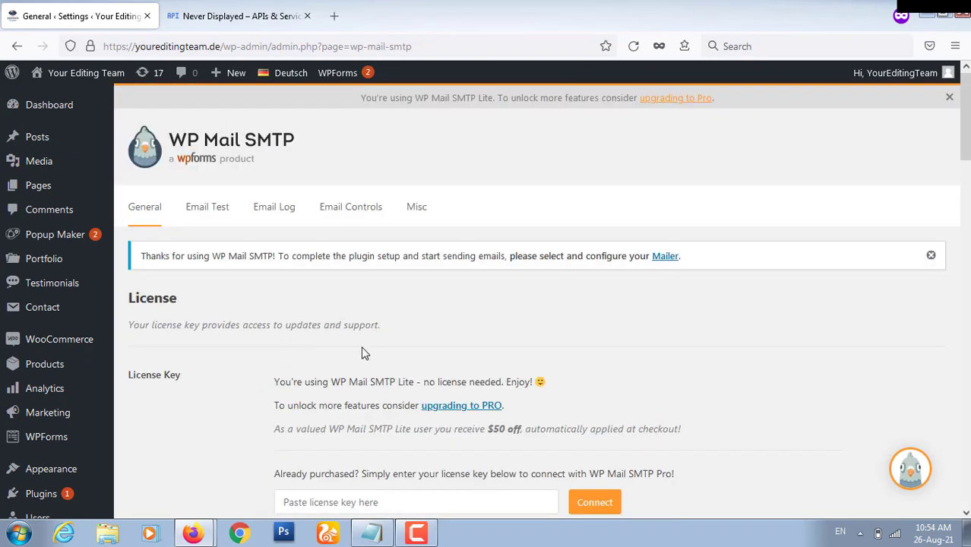
scroll(363, 352, down, 3)
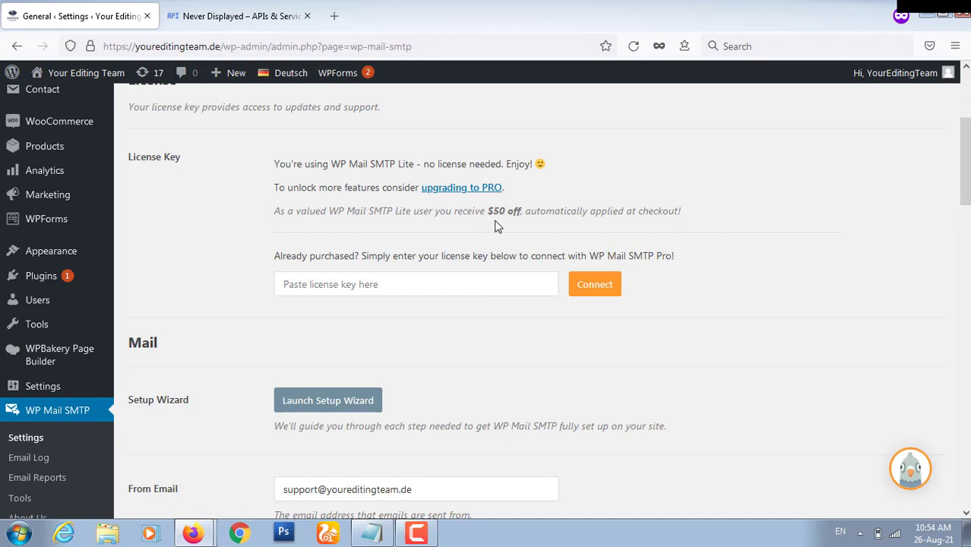
scroll(384, 235, down, 2)
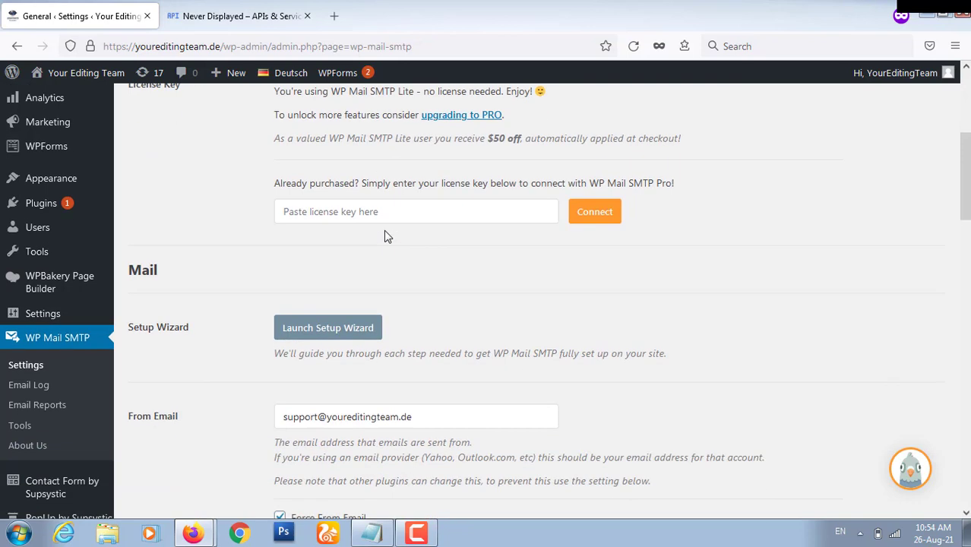
scroll(249, 331, down, 4)
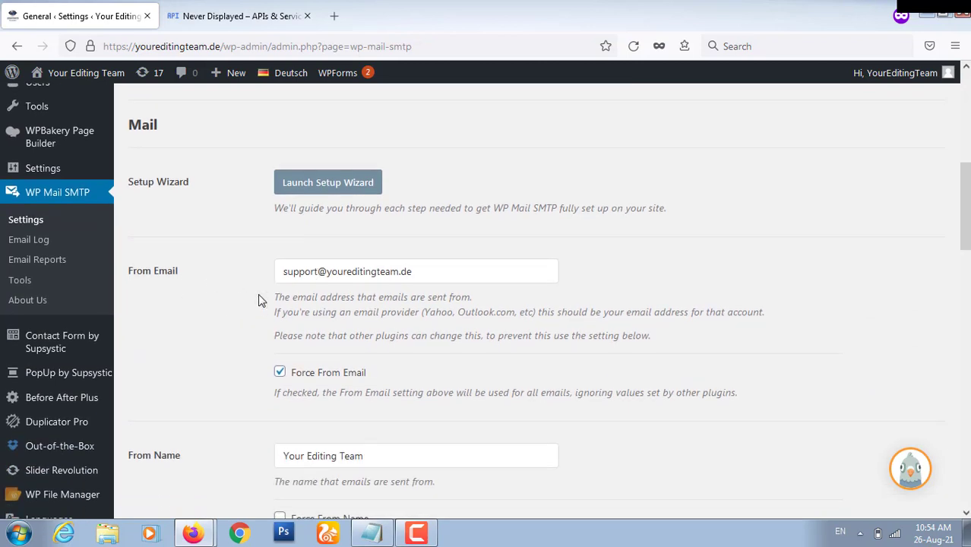
scroll(258, 300, down, 1)
scroll(257, 299, down, 1)
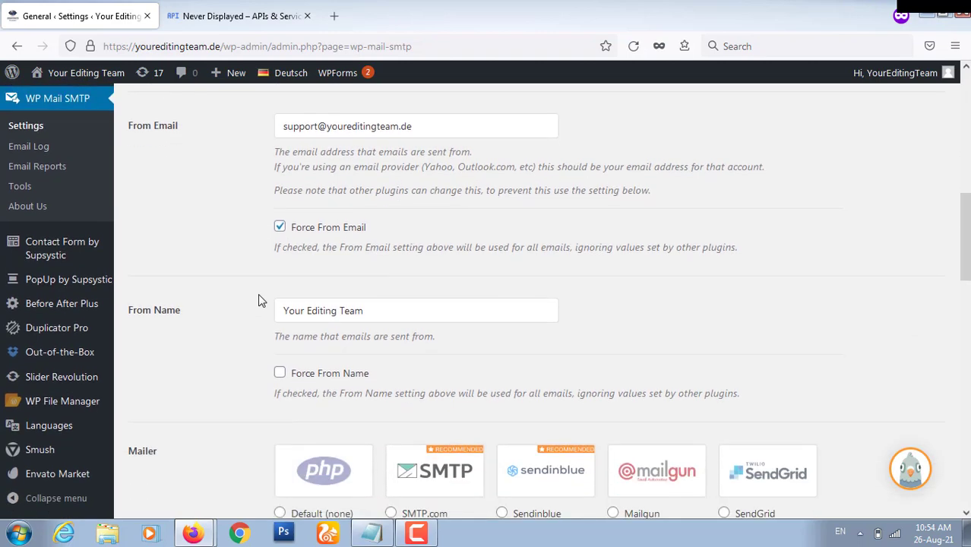
scroll(257, 294, down, 1)
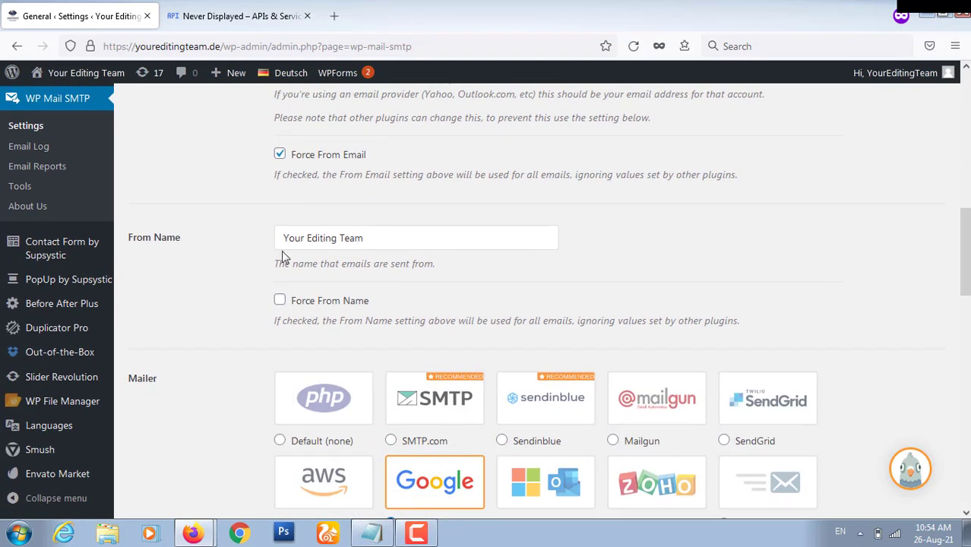
scroll(257, 263, down, 1)
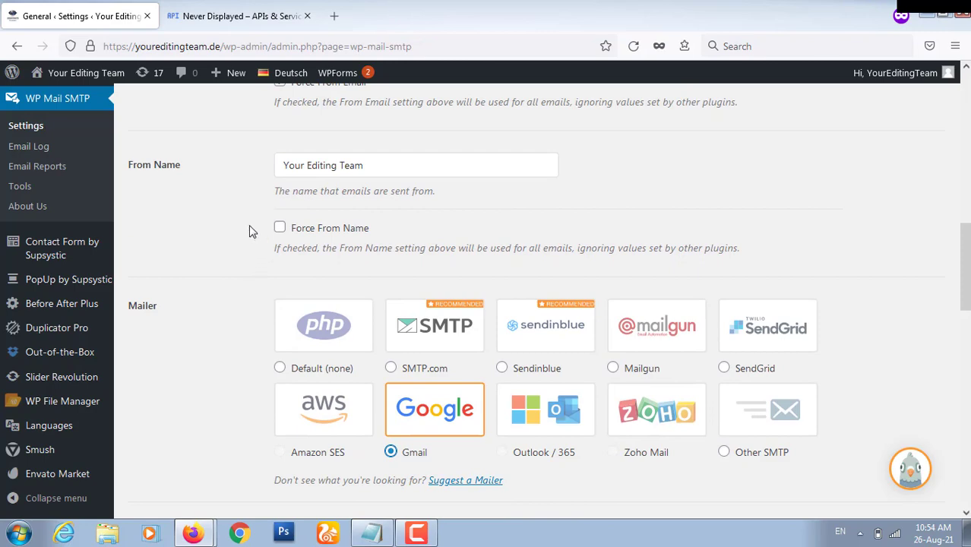
scroll(249, 225, down, 6)
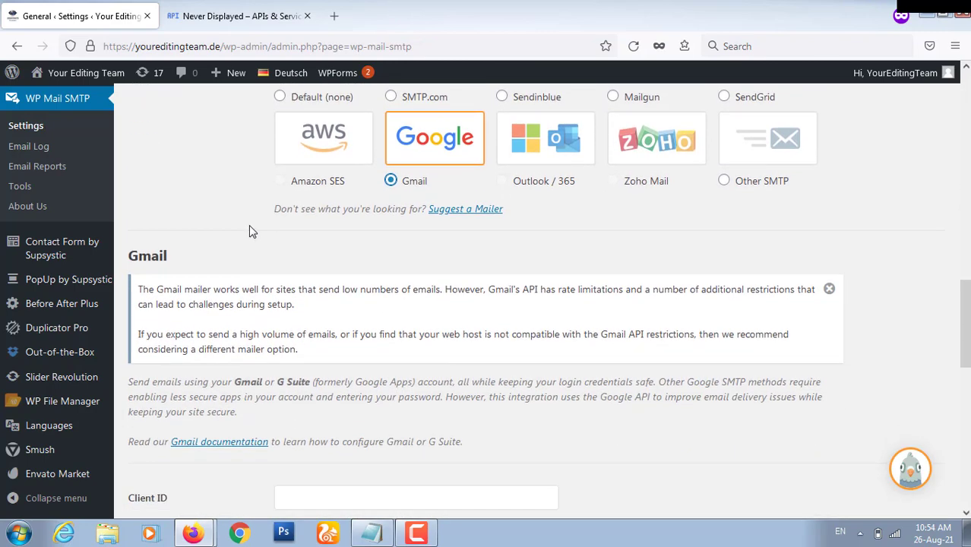
scroll(248, 225, down, 1)
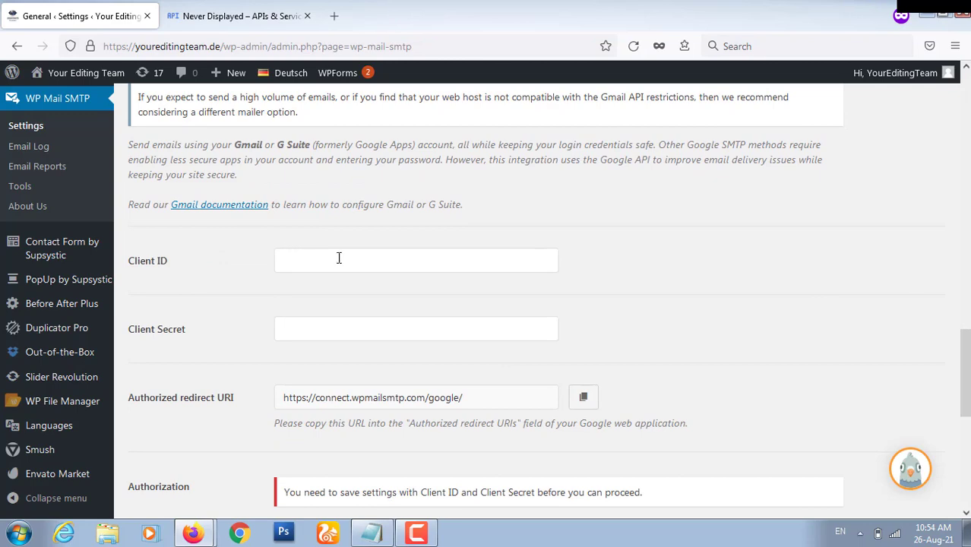
scroll(347, 254, up, 4)
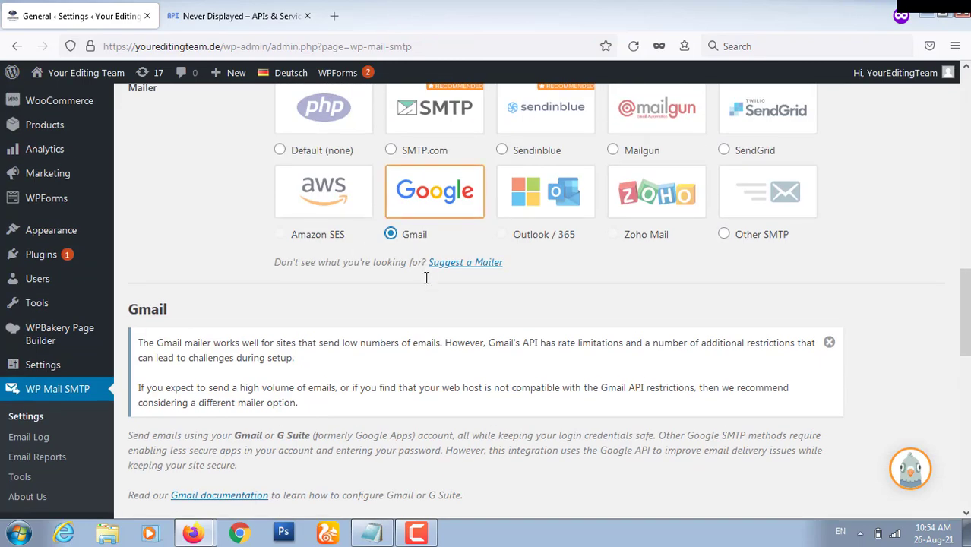
scroll(426, 277, down, 2)
scroll(426, 278, down, 2)
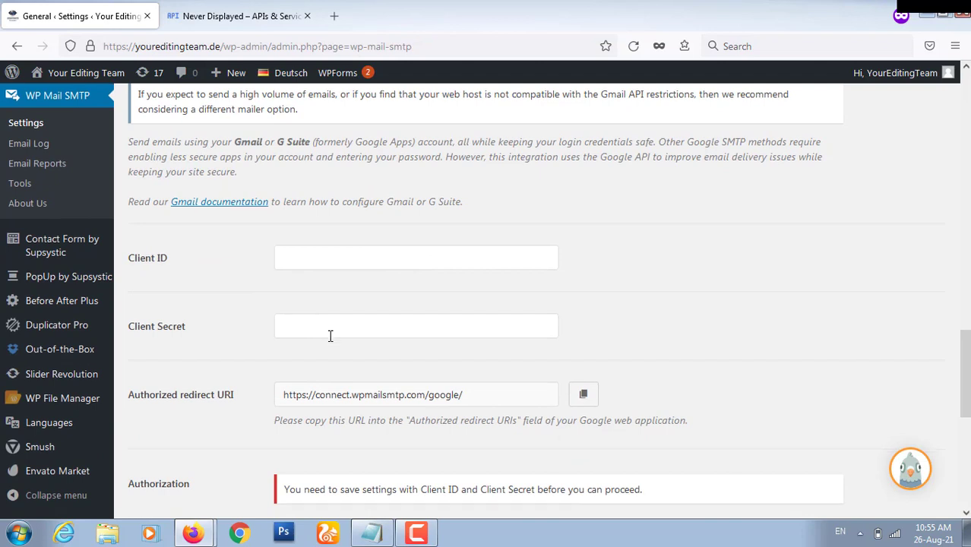
scroll(331, 336, down, 1)
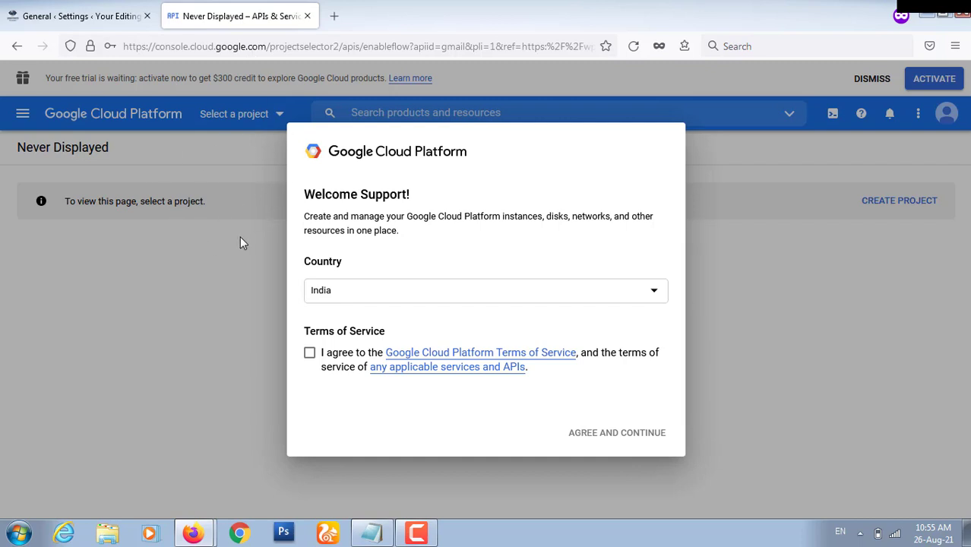
- On the Google Cloud Platform tab, accept the Terms of Service with India as country and skip the usage survey
click(310, 354)
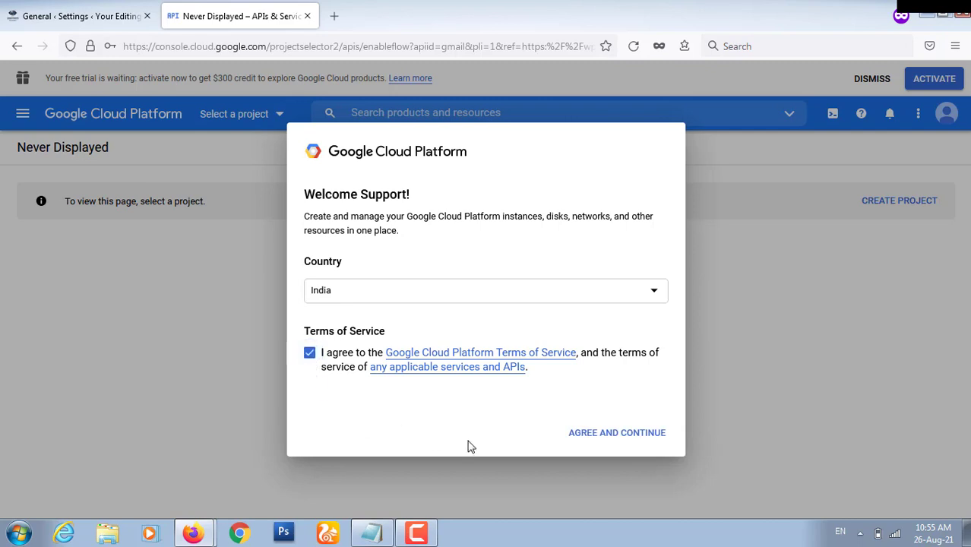
click(611, 434)
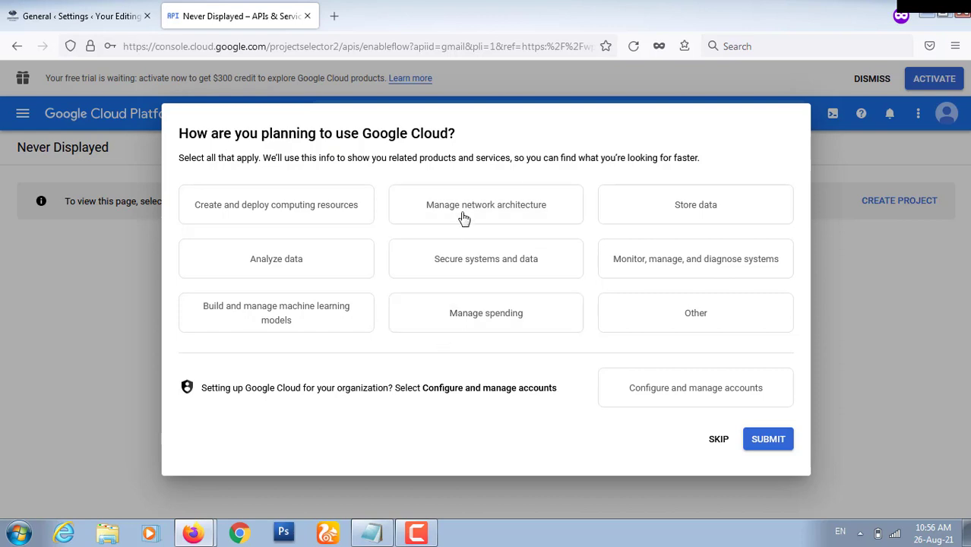
click(718, 440)
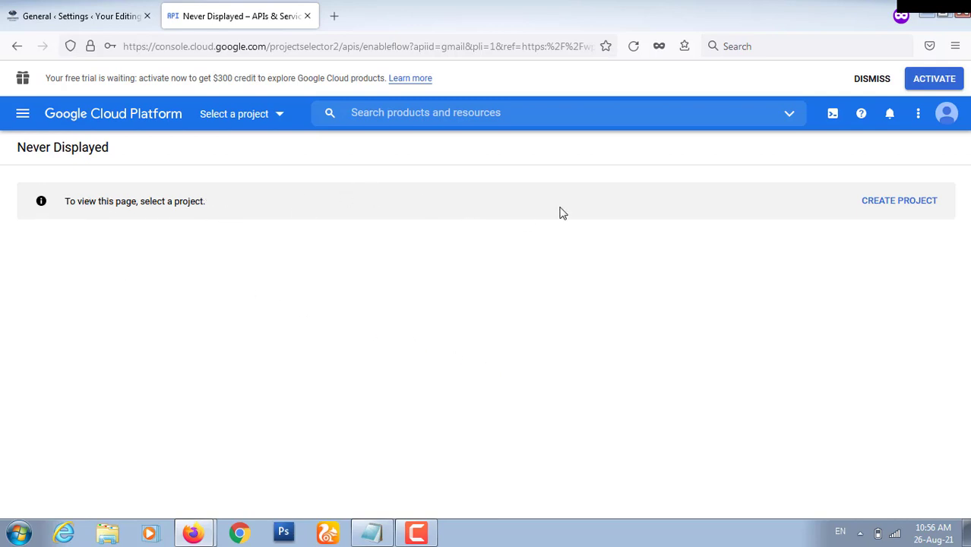
- Create a new Google Cloud project named "wp mail smtp" with no organization
click(897, 209)
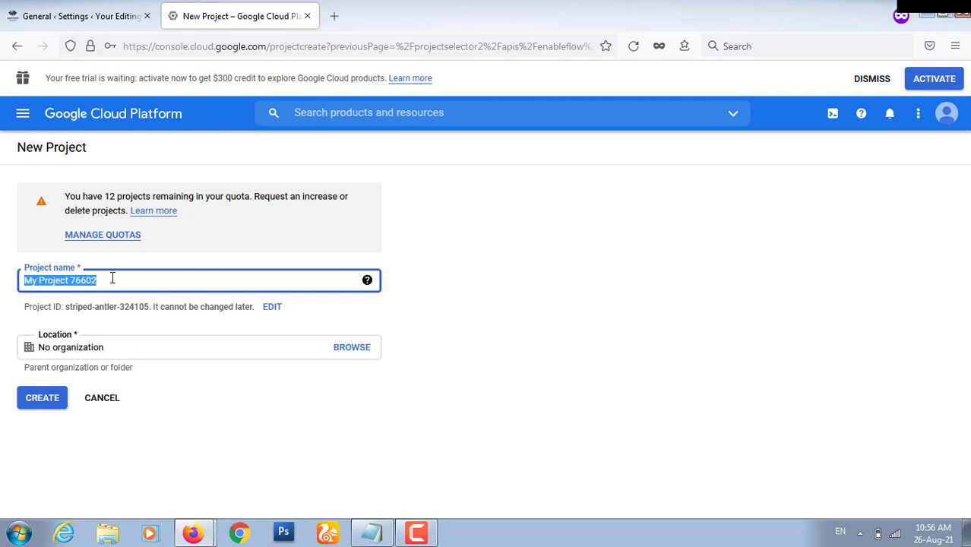
text(wp)
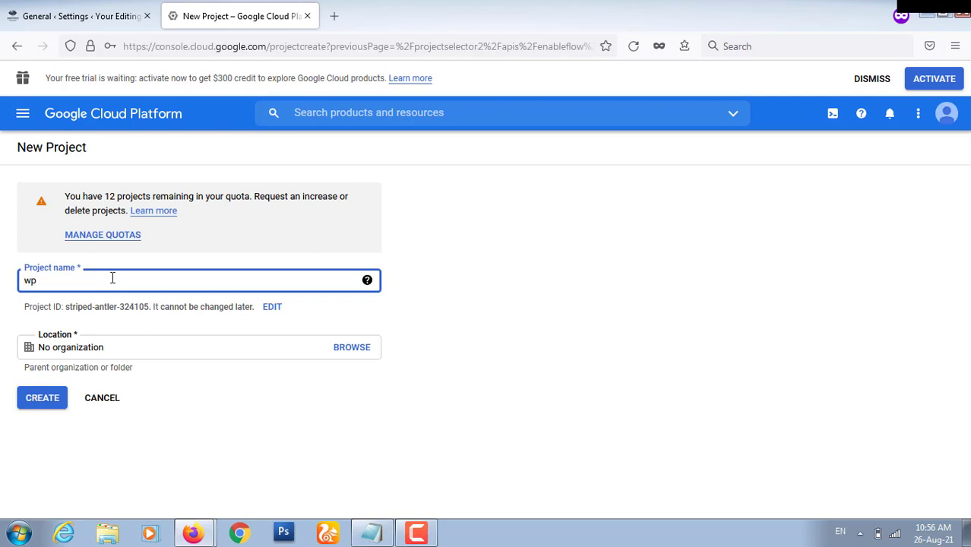
text( mail smtp)
click(43, 405)
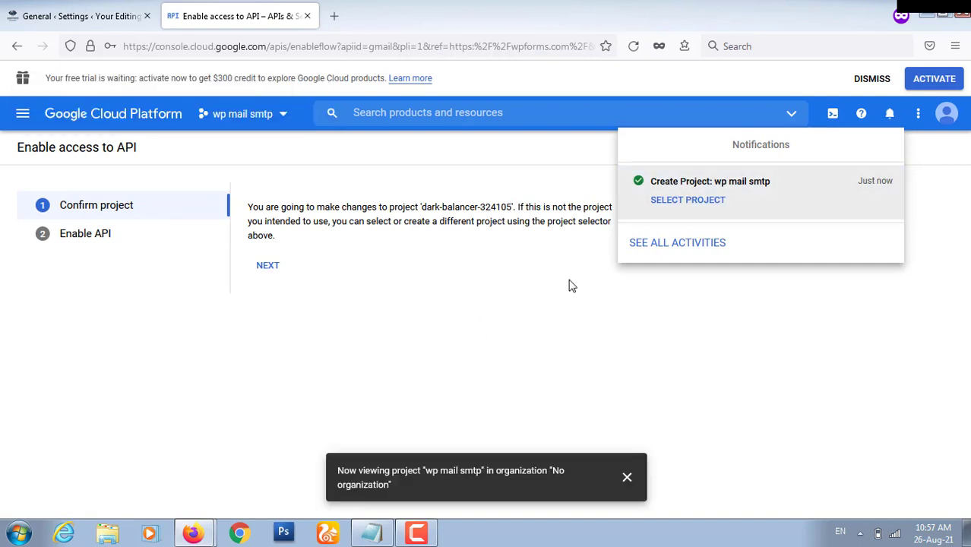
- Confirm the wp mail smtp project and enable the Gmail API for it
click(764, 296)
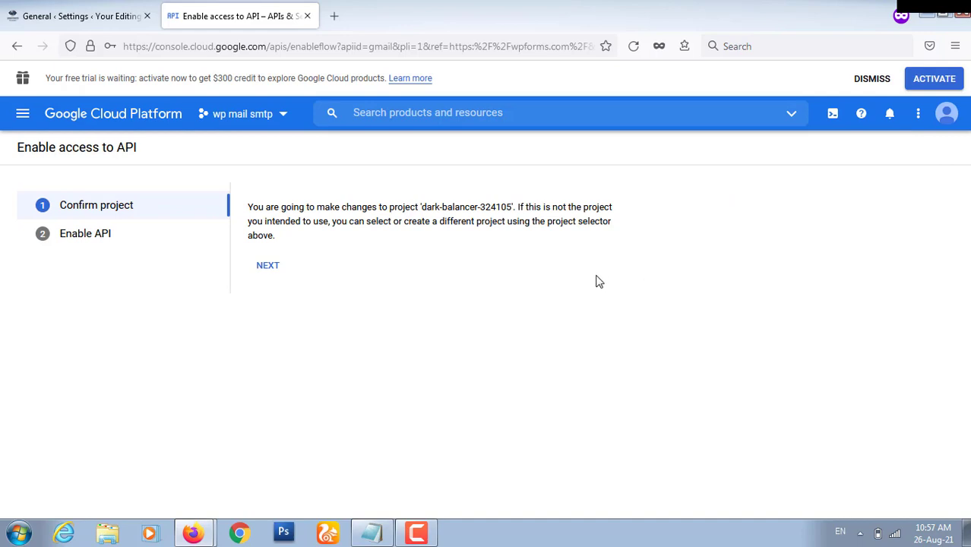
click(272, 267)
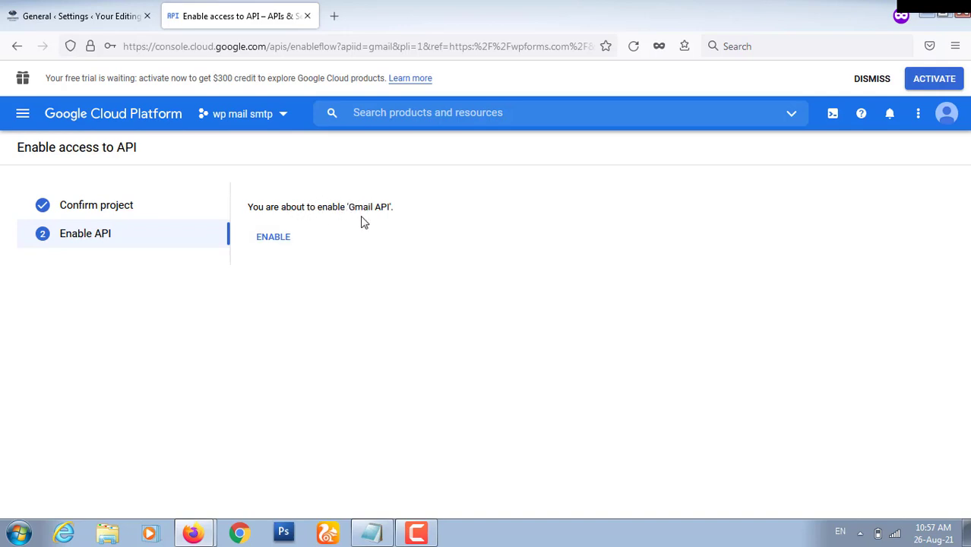
click(274, 242)
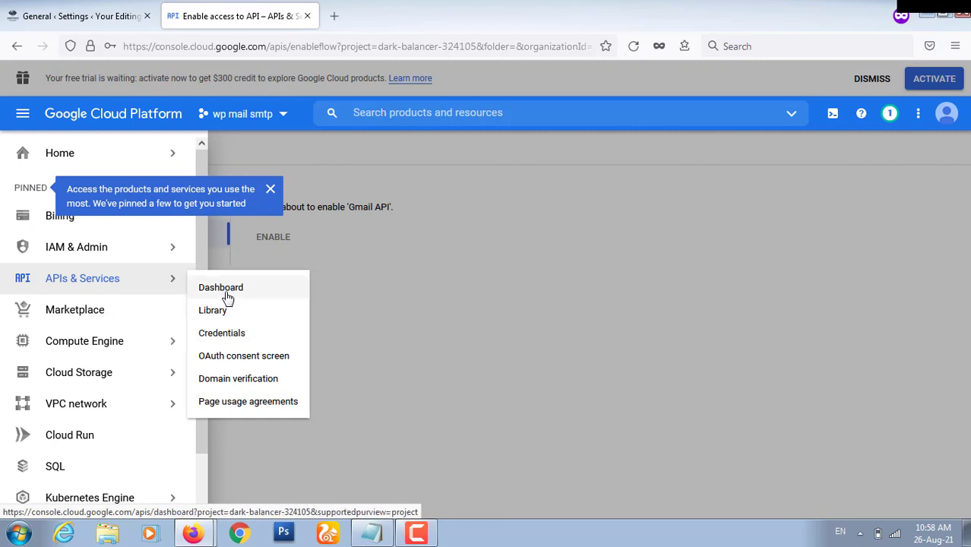
- Open the wp mail smtp project's credentials and start creating an OAuth client ID
click(228, 337)
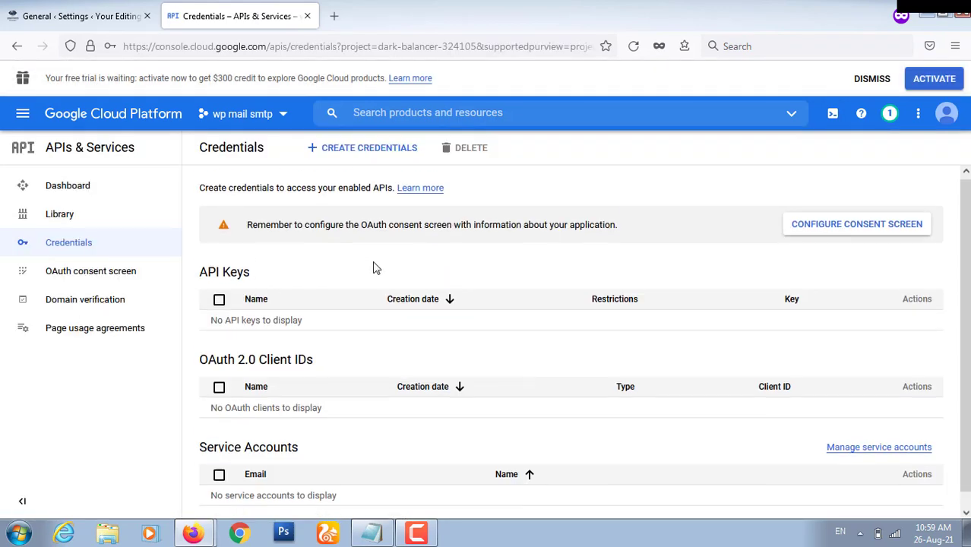
scroll(373, 266, up, 1)
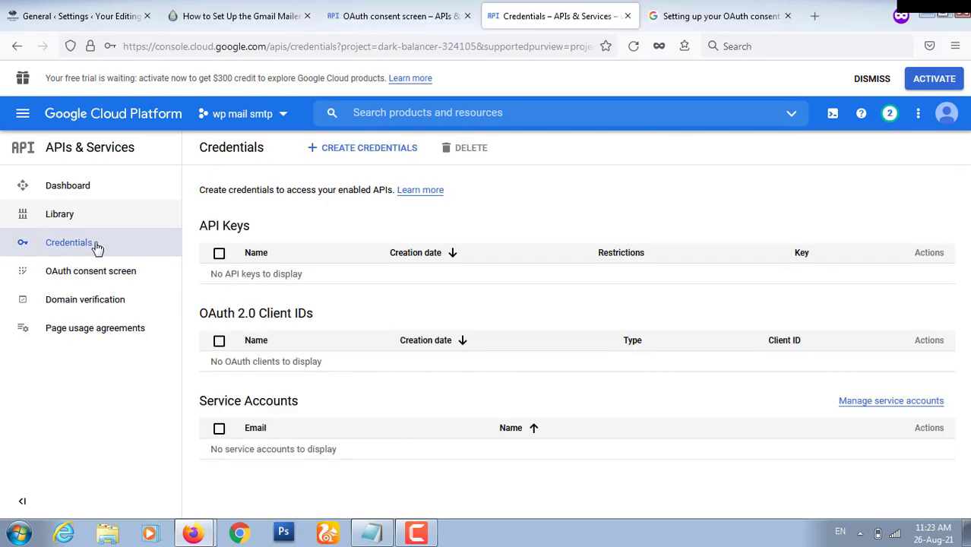
click(97, 247)
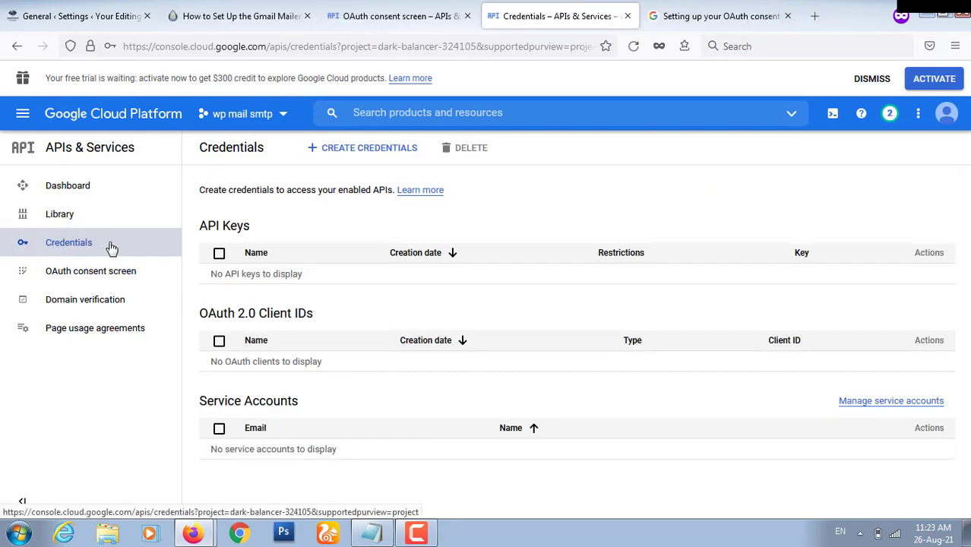
click(350, 162)
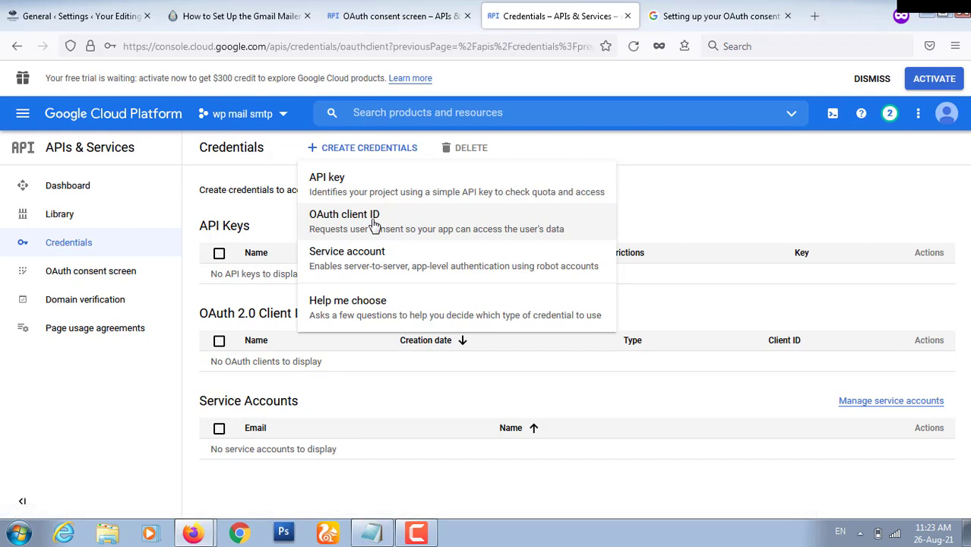
click(375, 220)
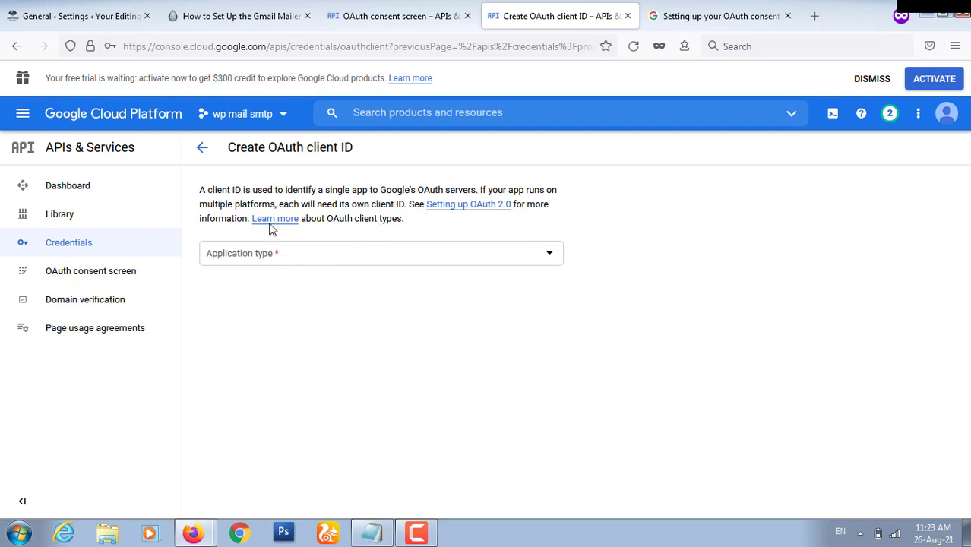
- Set the OAuth client's application type to Web application and name it "WP SMTP for DE"
click(350, 263)
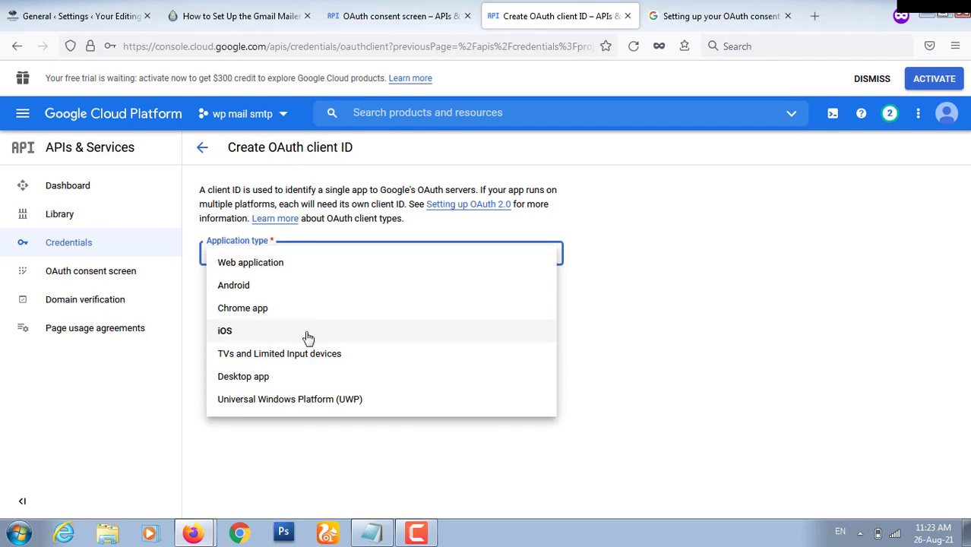
click(310, 271)
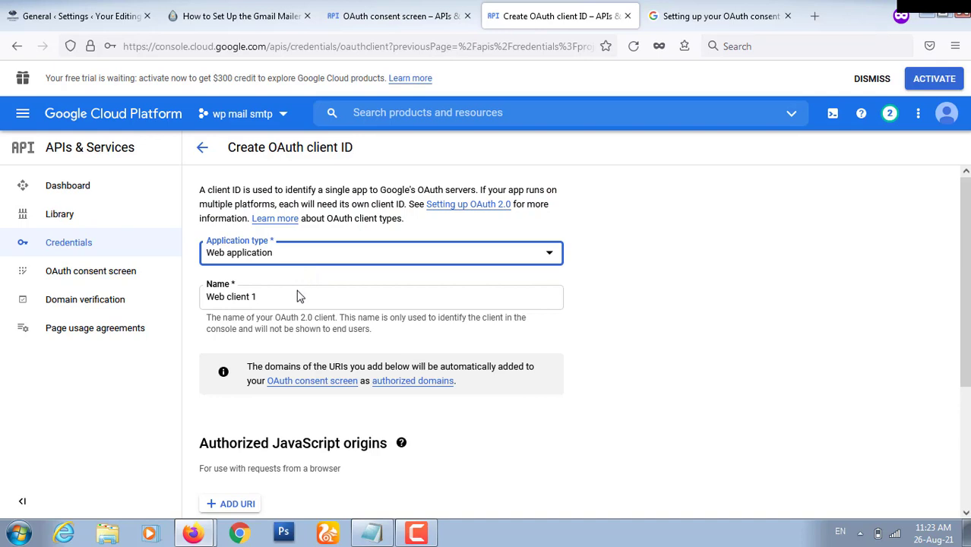
click(298, 300)
key(ctrl+a)
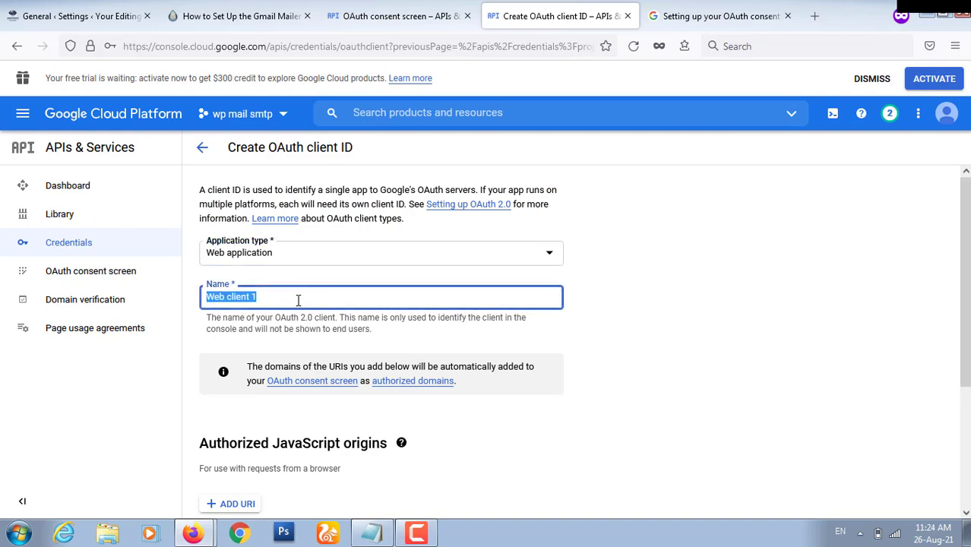
text(WP SMTP for DE)
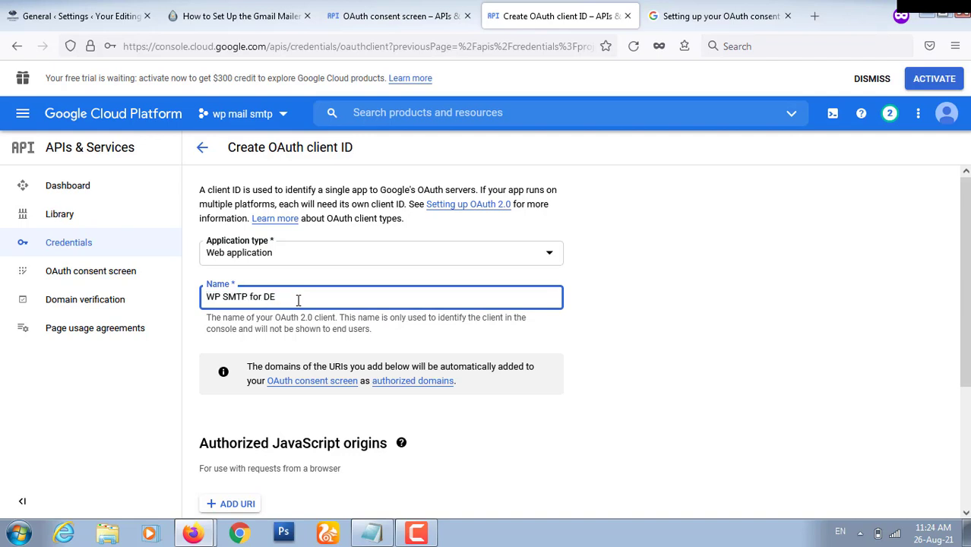
scroll(364, 318, down, 5)
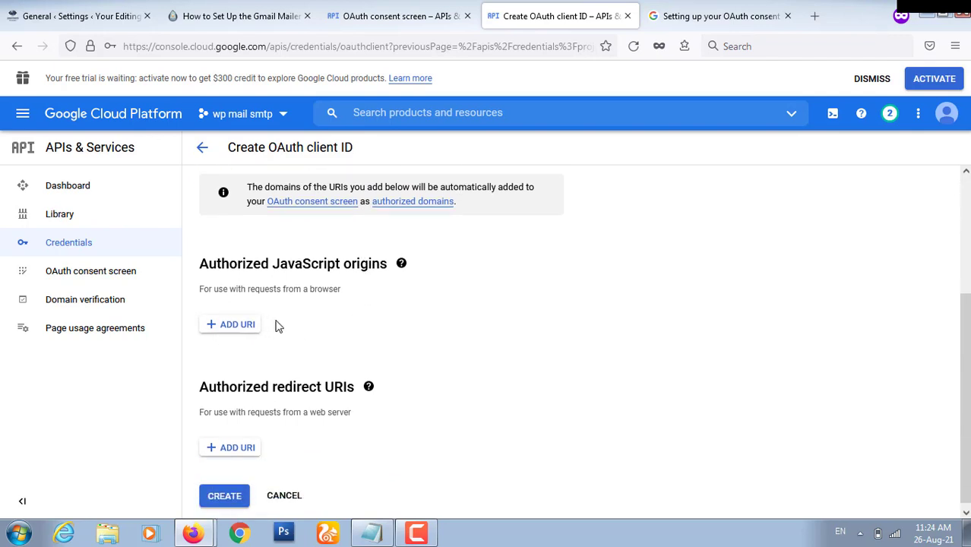
scroll(339, 325, down, 1)
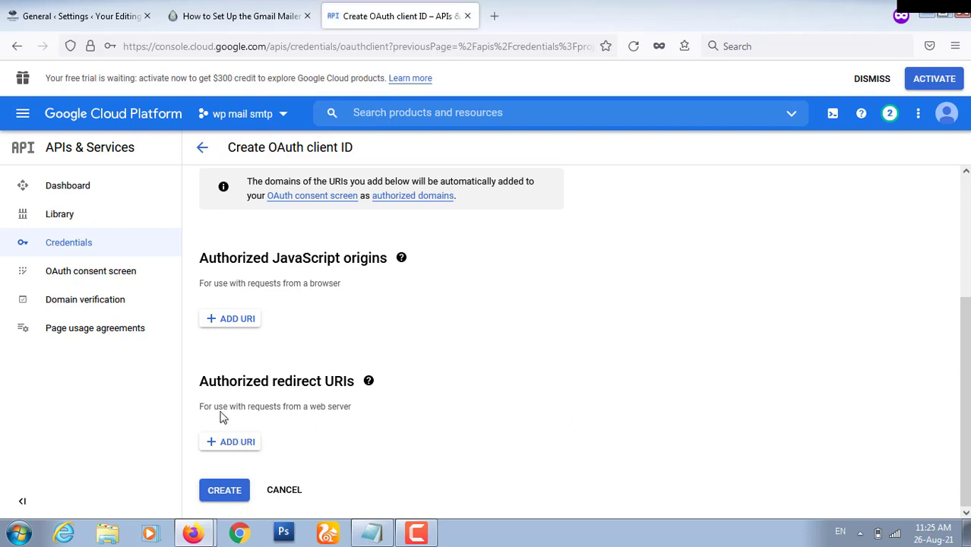
click(237, 449)
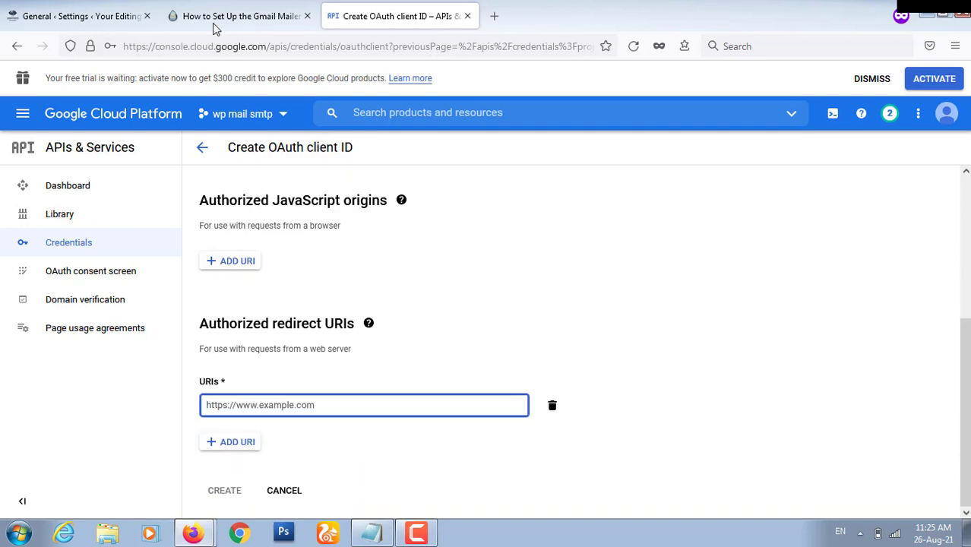
click(80, 11)
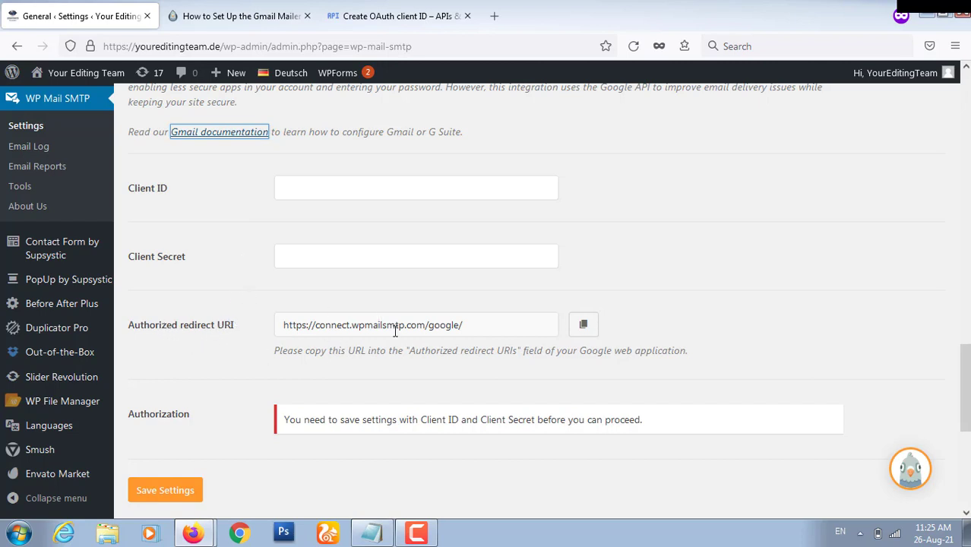
click(582, 327)
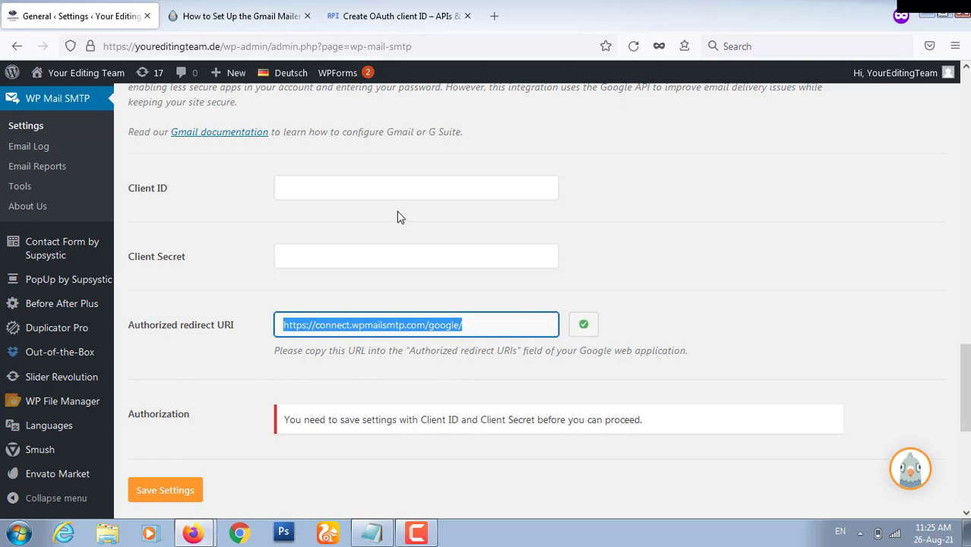
click(370, 8)
mouse_move(320, 403)
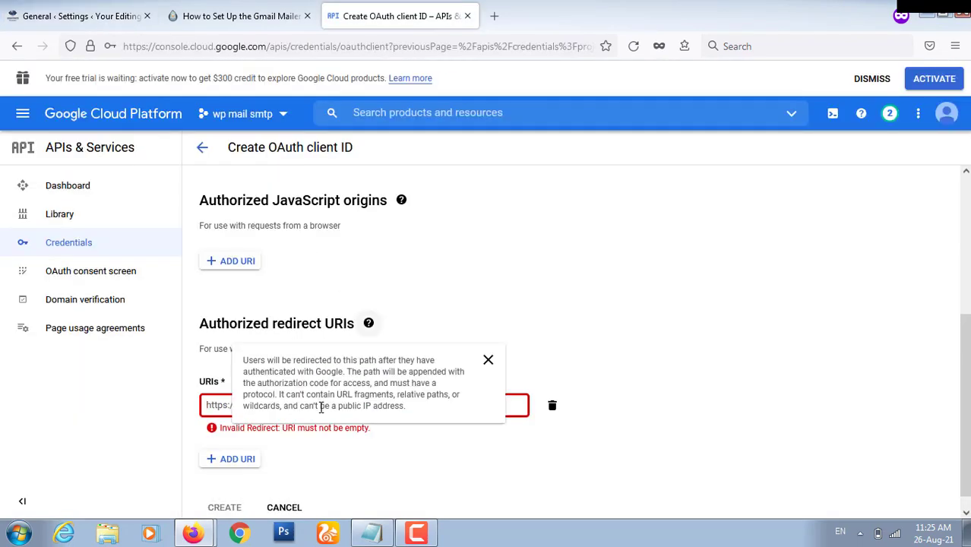
click(222, 408)
right_click(222, 408)
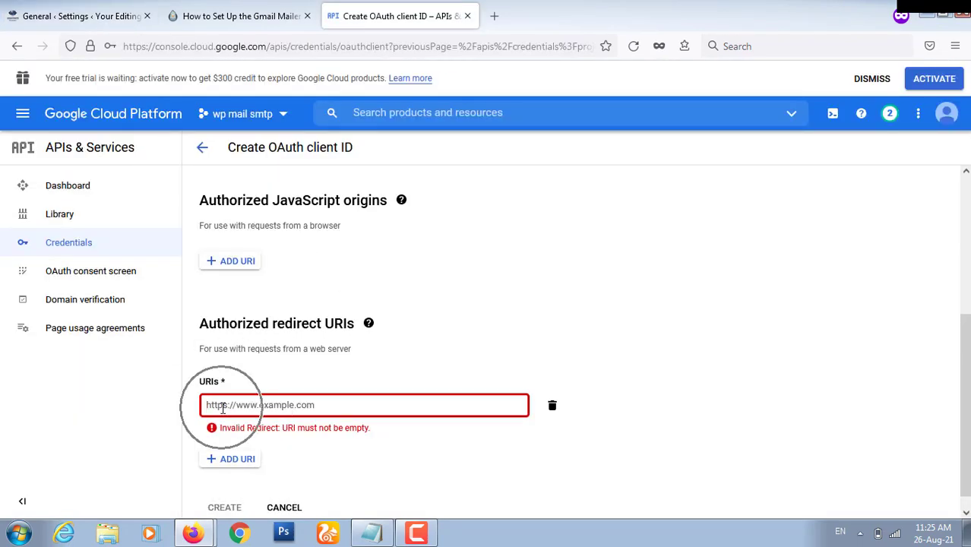
click(258, 290)
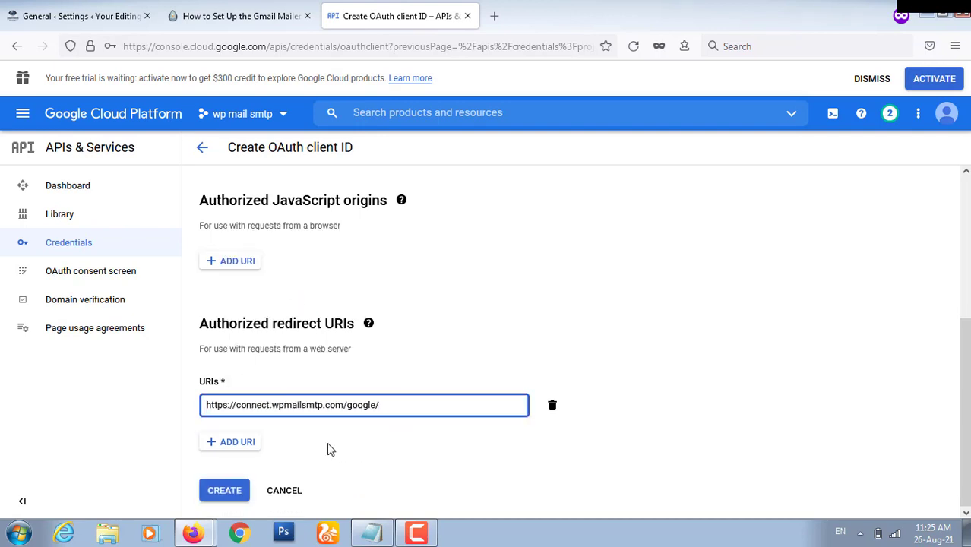
click(238, 492)
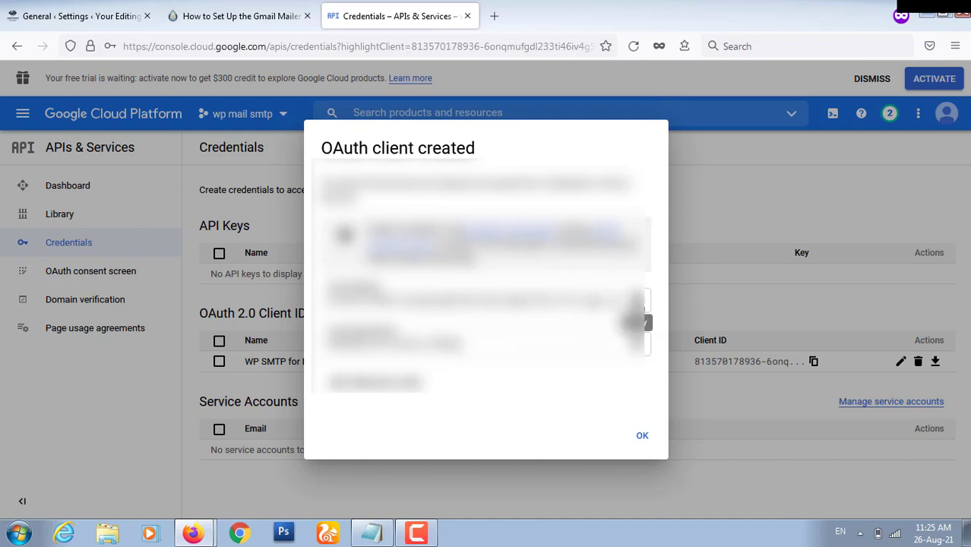
- Copy the new OAuth client's ID and paste it into the Client ID field of the WP Mail SMTP Gmail settings
click(643, 310)
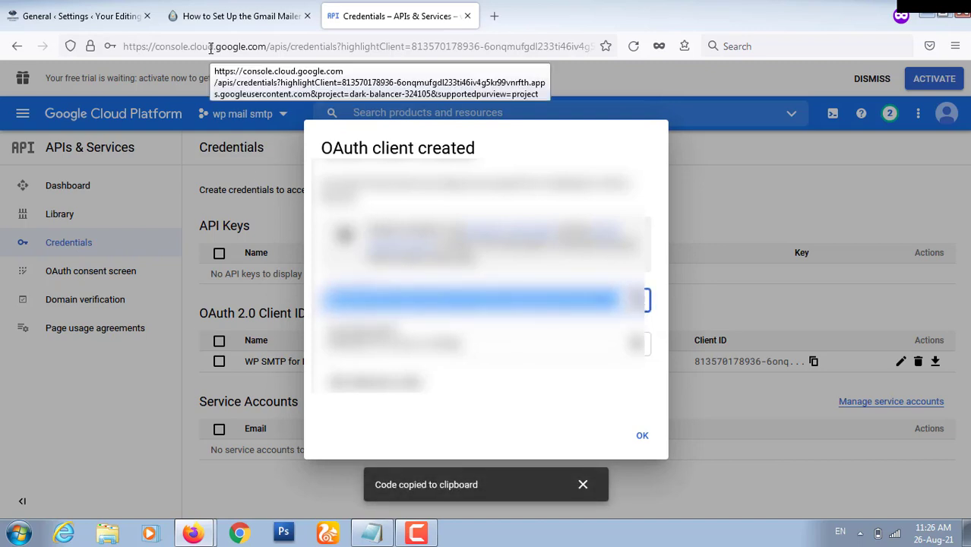
click(81, 16)
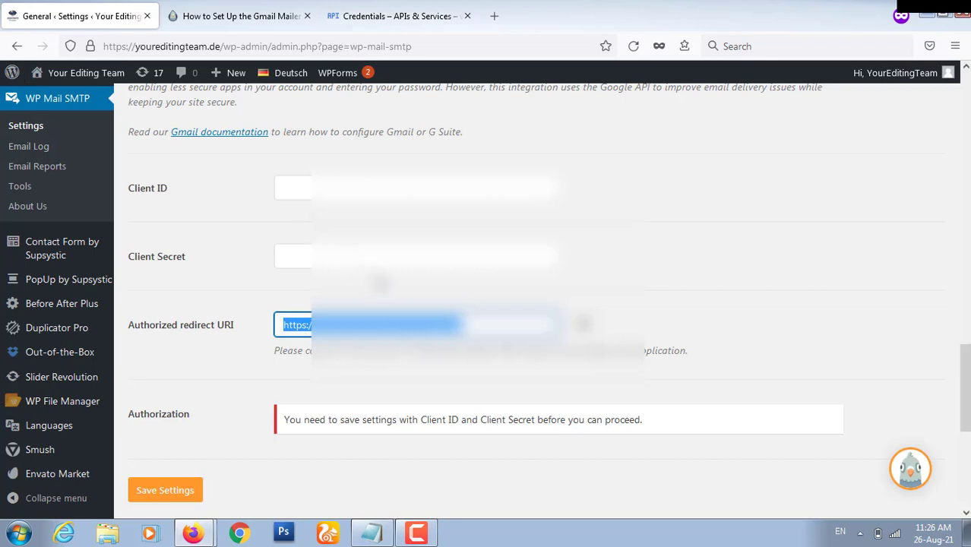
click(357, 188)
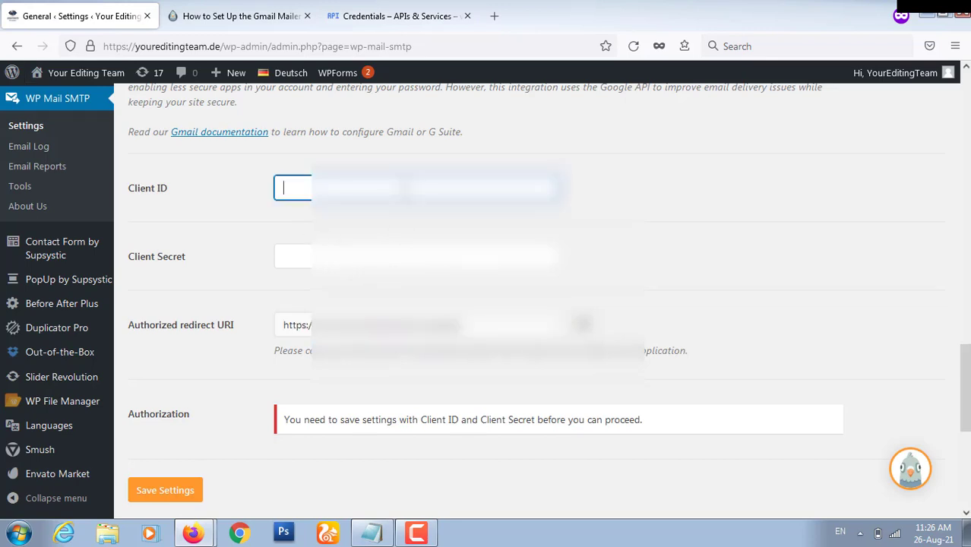
right_click(410, 186)
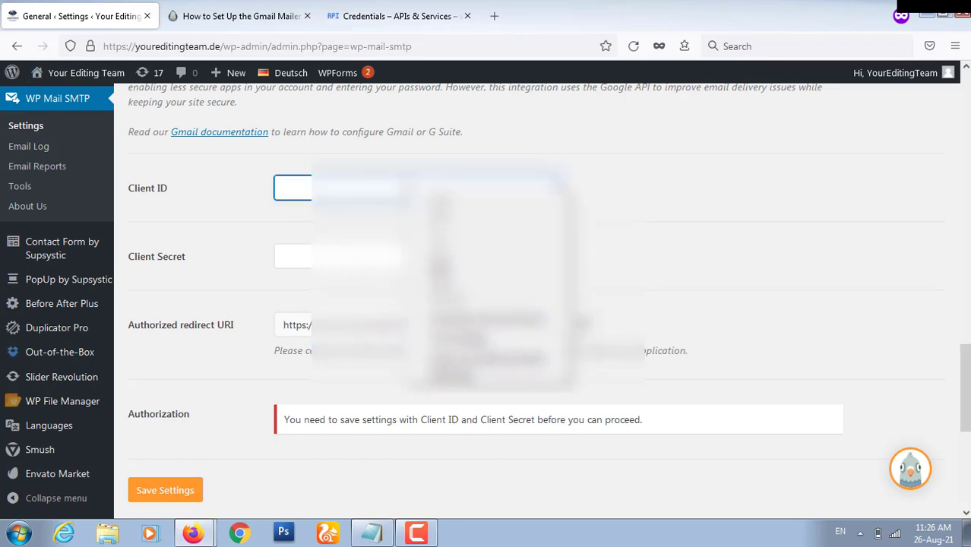
click(439, 273)
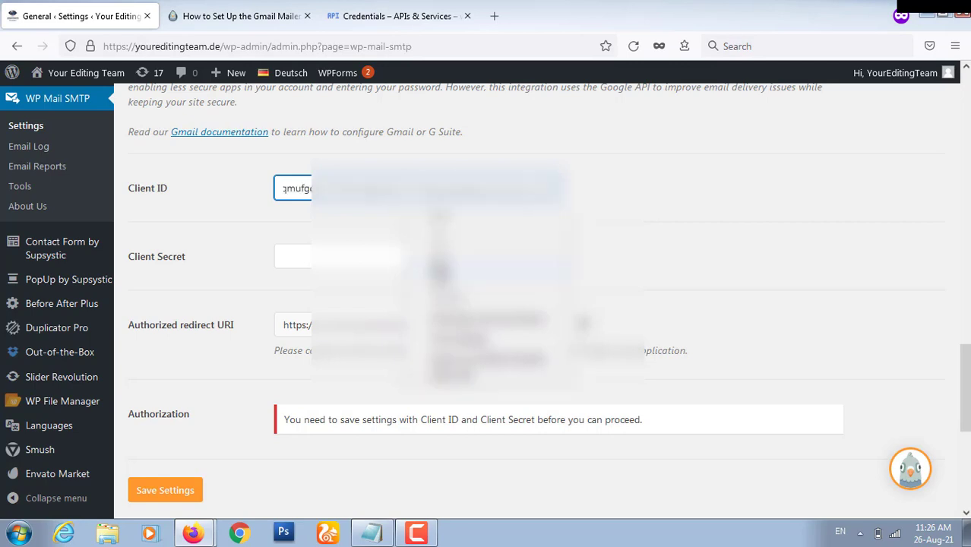
- Copy the OAuth client's secret into the Client Secret field of the WP Mail SMTP Gmail settings and save the settings
click(378, 17)
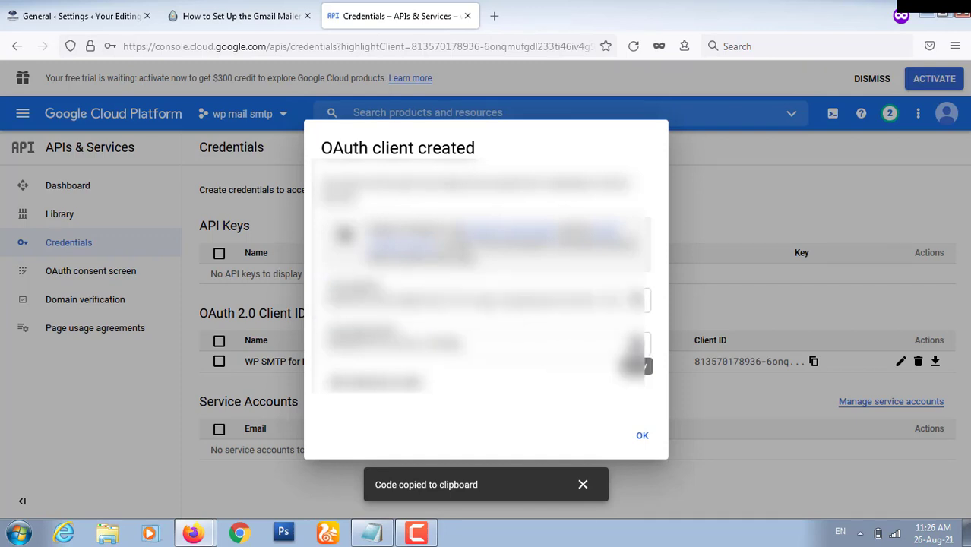
click(637, 343)
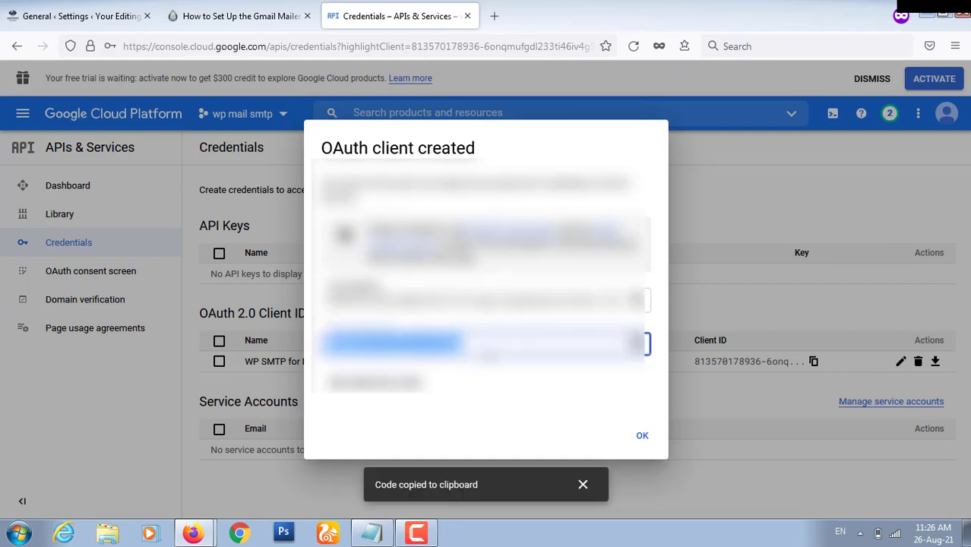
click(82, 16)
click(456, 259)
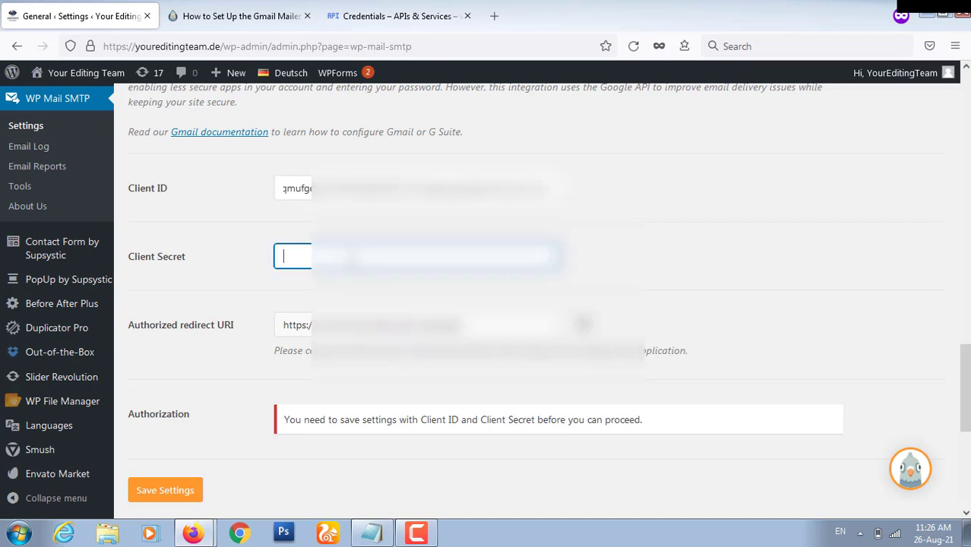
key(ctrl+v)
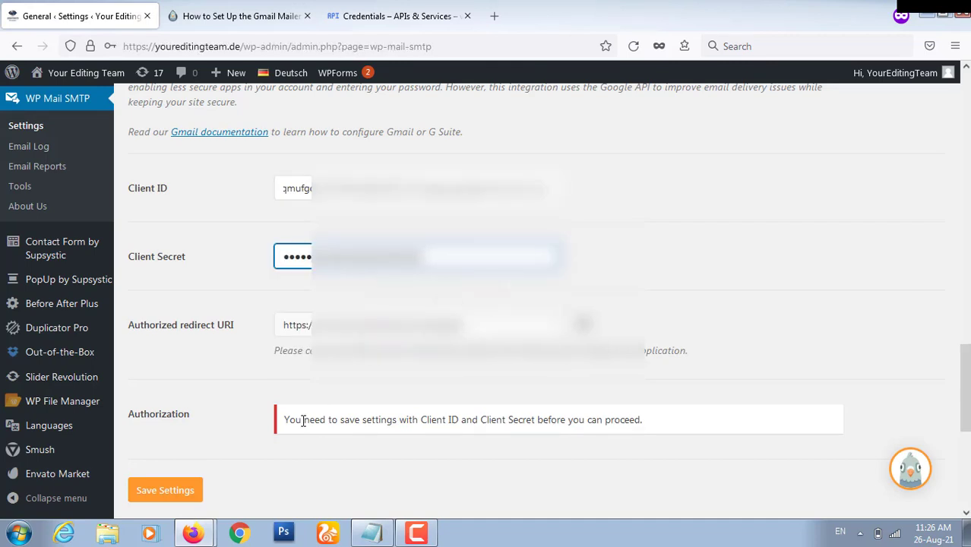
click(182, 494)
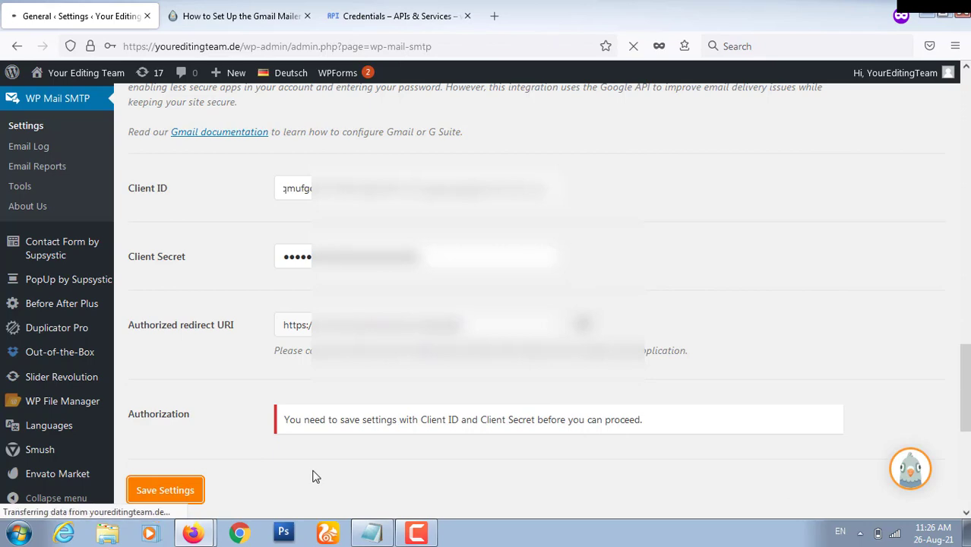
- Authorize the plugin to send emails with the site's support Google account, allowing wpmailsmtp.com the requested Gmail access
scroll(319, 465, down, 3)
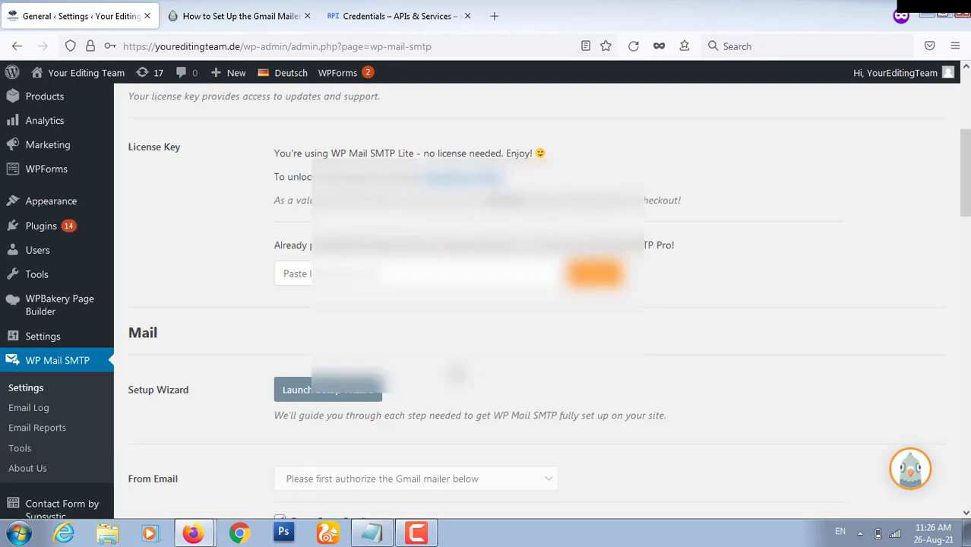
scroll(457, 373, down, 15)
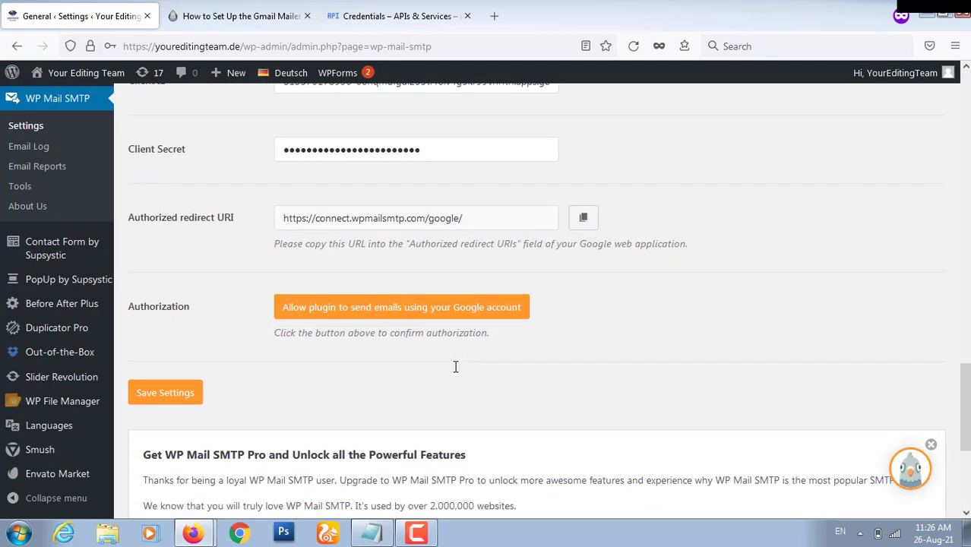
scroll(456, 367, down, 1)
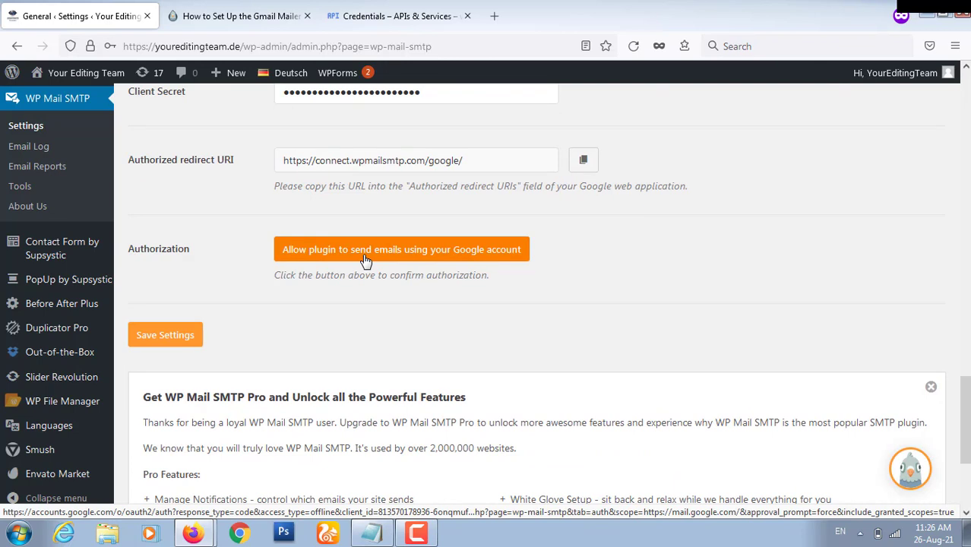
click(364, 260)
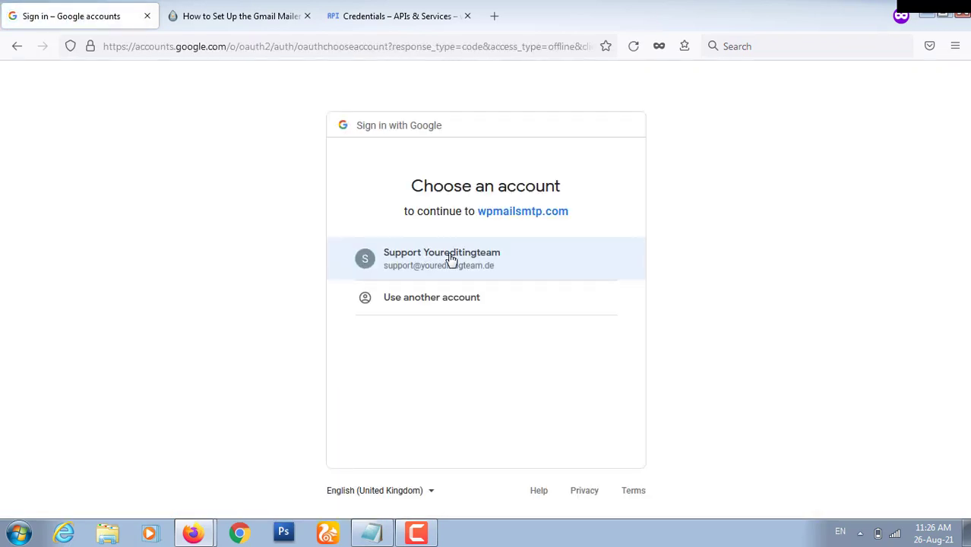
click(451, 259)
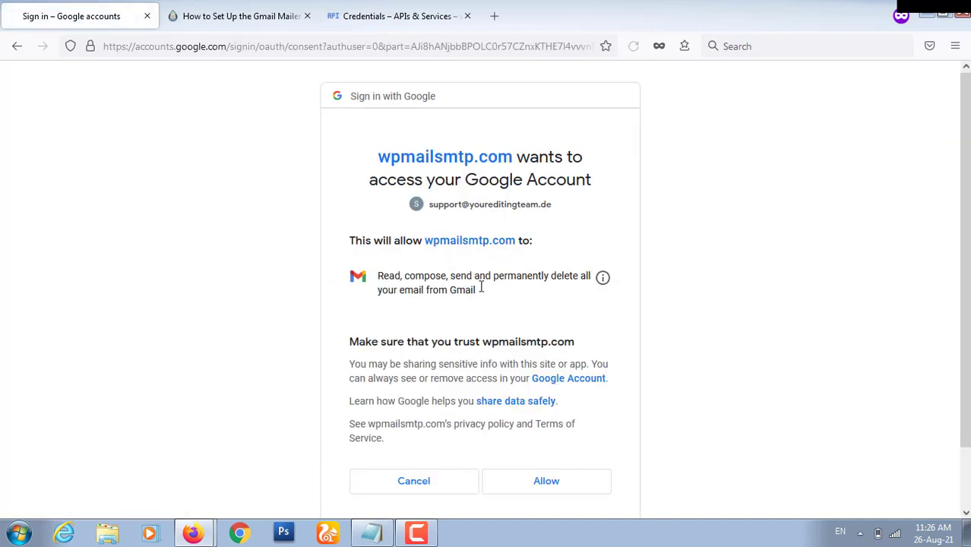
click(547, 482)
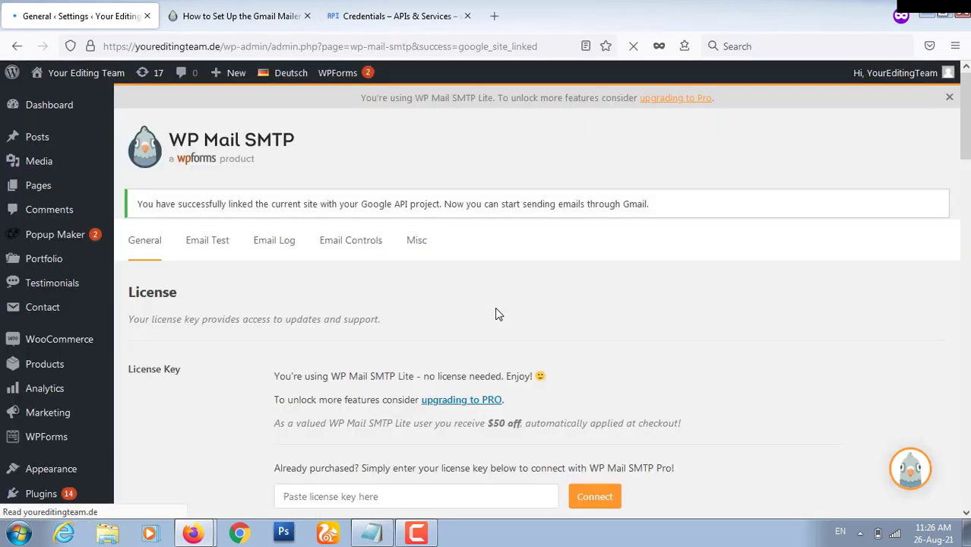
scroll(498, 314, down, 15)
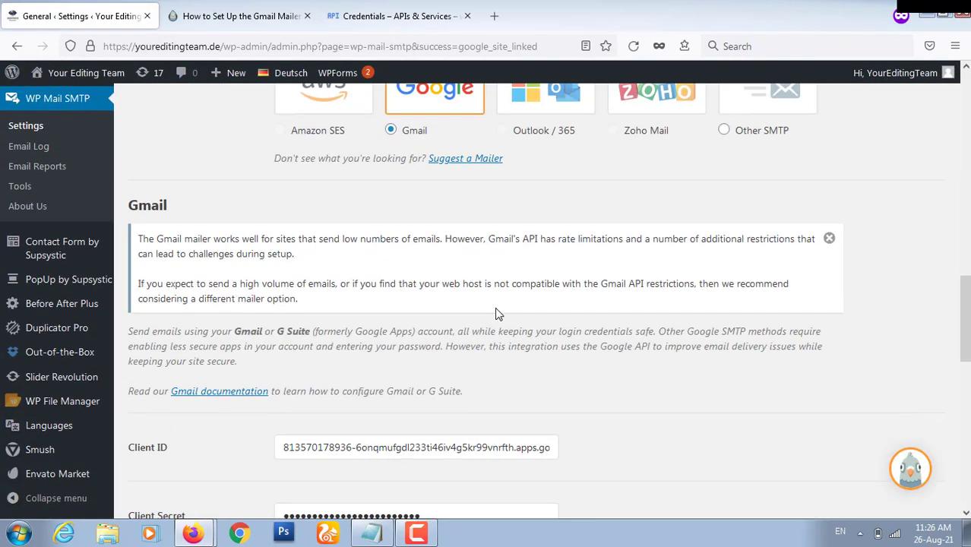
- Check the Gmail authorization status in the WP Mail SMTP settings and open the plugin's Email Test page
scroll(495, 312, down, 1)
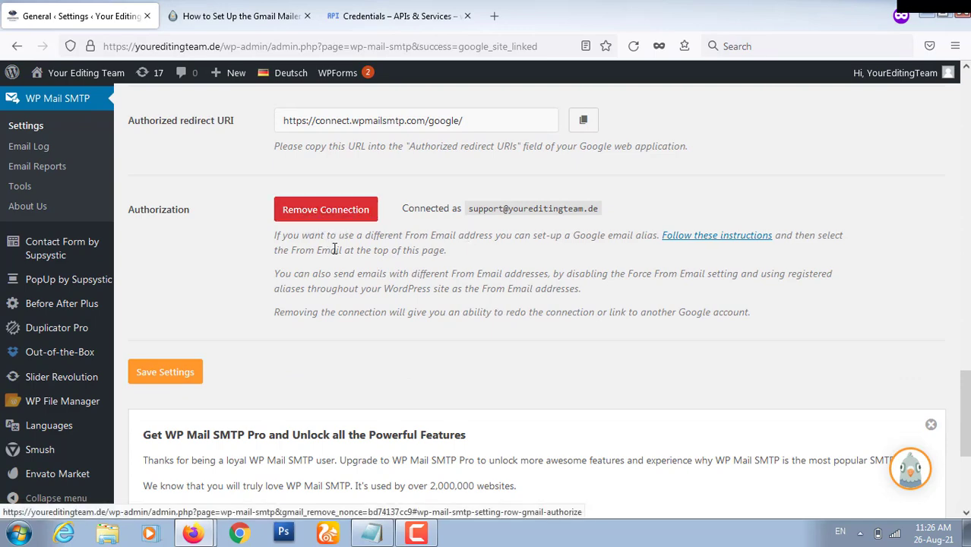
scroll(374, 288, down, 2)
scroll(375, 287, up, 12)
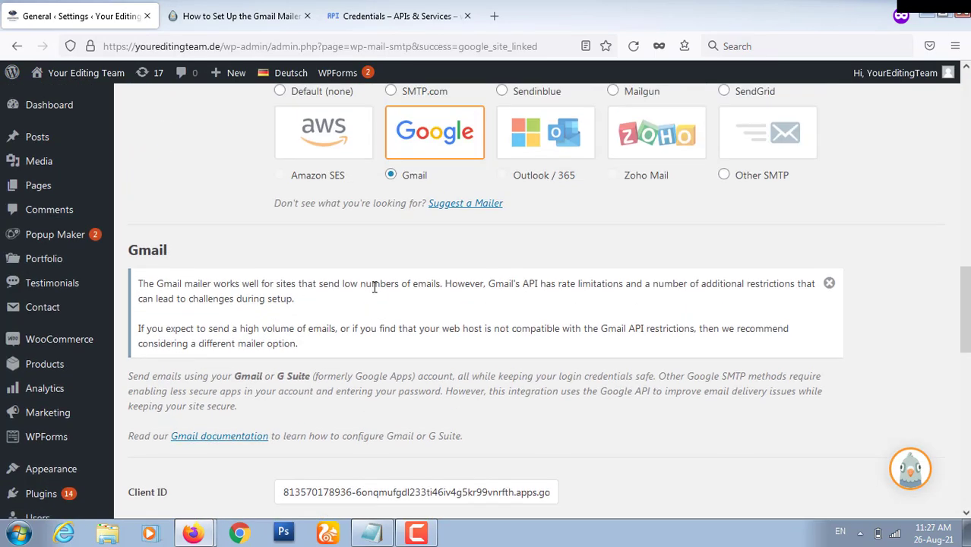
scroll(374, 287, up, 8)
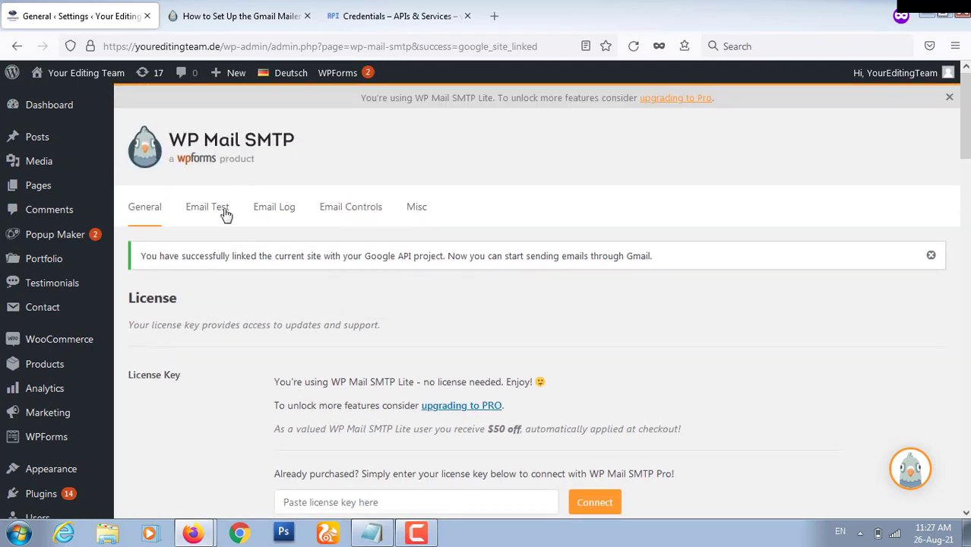
click(217, 211)
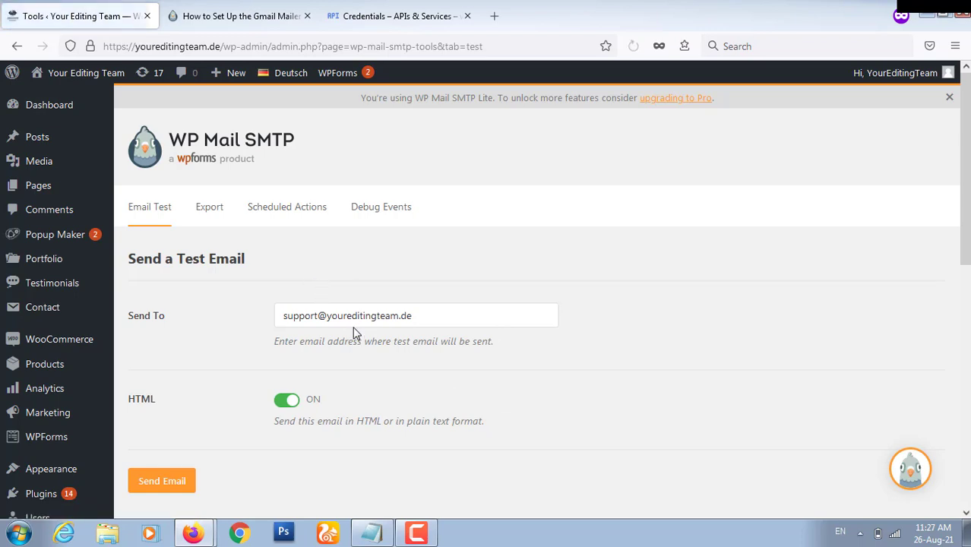
- Send a test email to the recipient's email address and review the SPF, DKIM and DMARC domain check results
triple_click(352, 319)
text(ra)
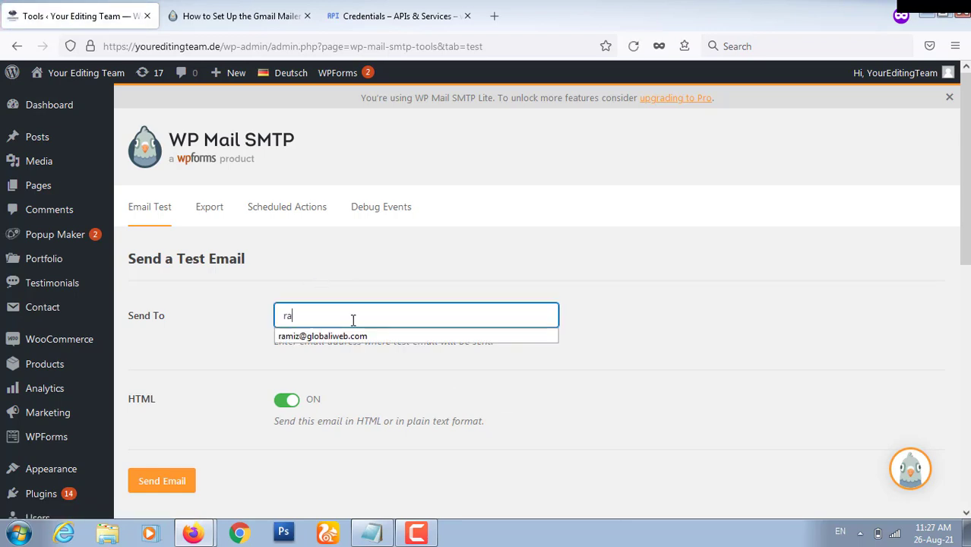
text(mi)
click(327, 335)
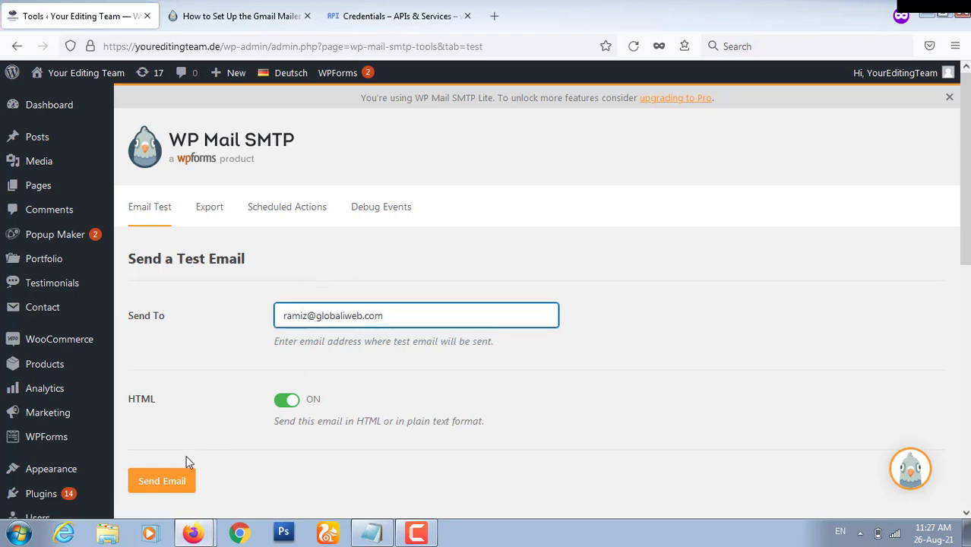
click(174, 481)
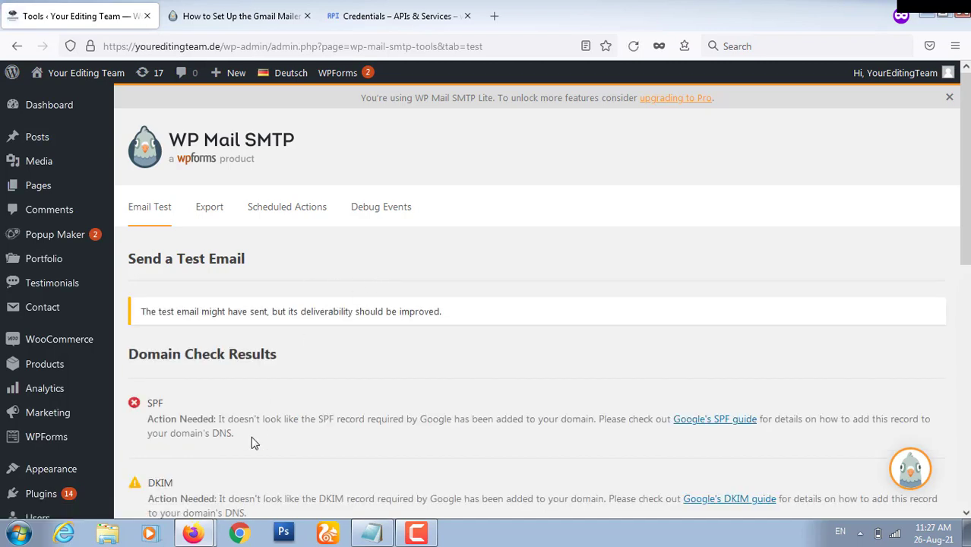
scroll(250, 436, down, 1)
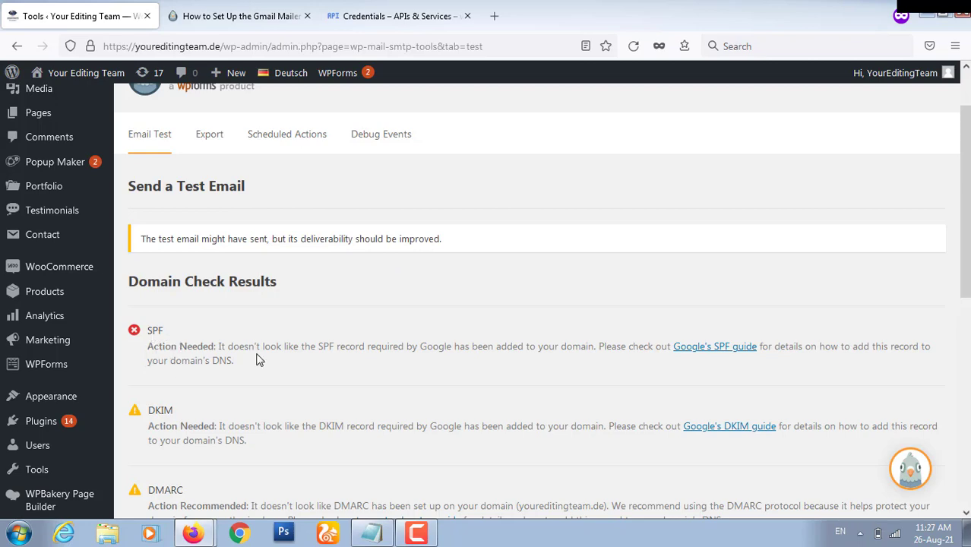
scroll(356, 346, down, 3)
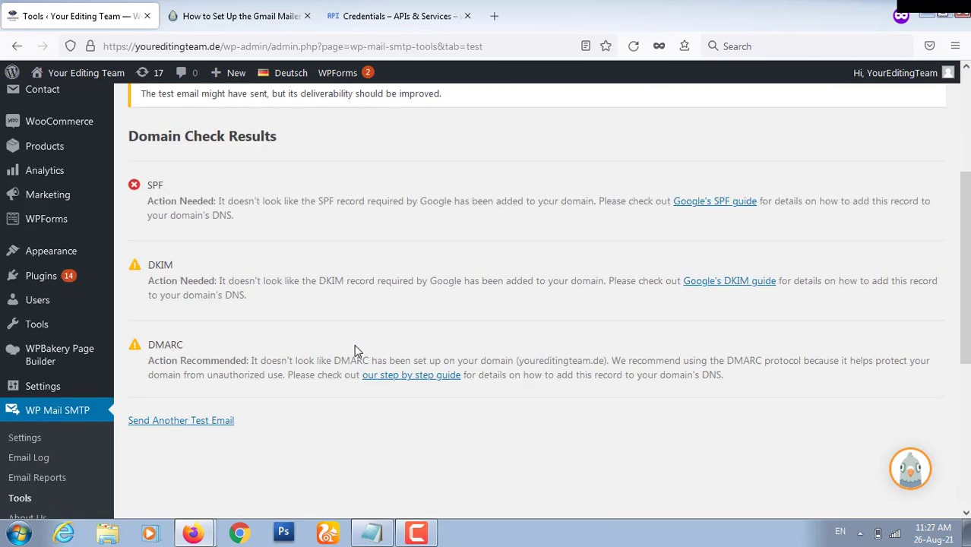